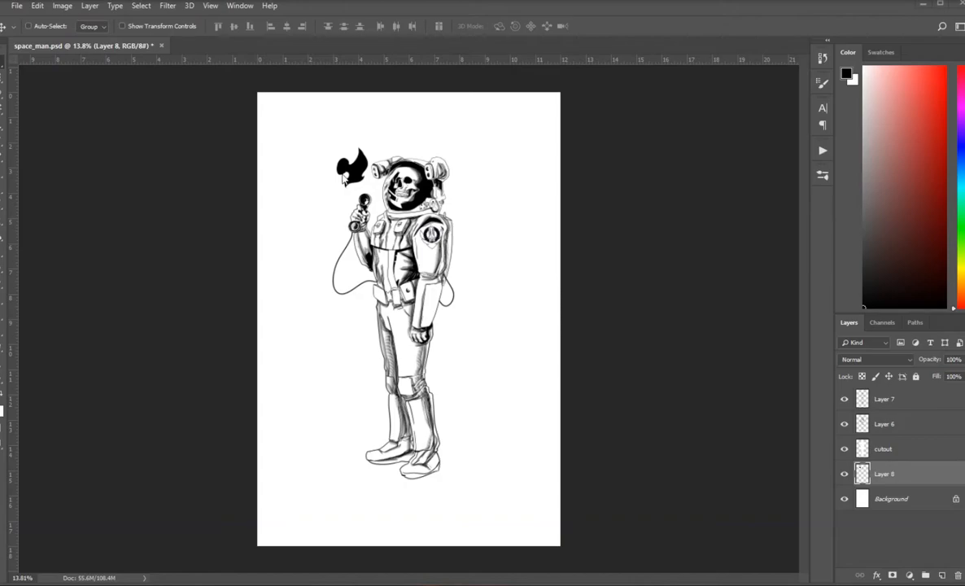
Step: Delete Layer 8 containing the black flame shape beside the astronaut
{"action": "scroll", "coordinate": [342, 184], "scroll_direction": "up", "scroll_amount": 5}
{"action": "scroll", "coordinate": [385, 136], "scroll_direction": "up", "scroll_amount": 4}
{"action": "scroll", "coordinate": [493, 190], "scroll_direction": "down", "scroll_amount": 3}
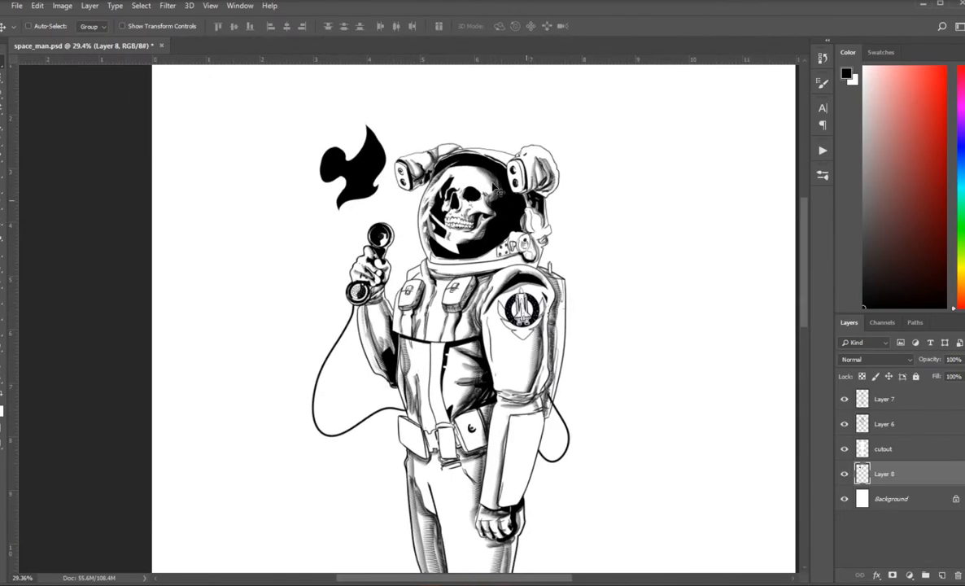
{"action": "scroll", "coordinate": [496, 190], "scroll_direction": "down", "scroll_amount": 3}
{"action": "scroll", "coordinate": [382, 163], "scroll_direction": "up", "scroll_amount": 2}
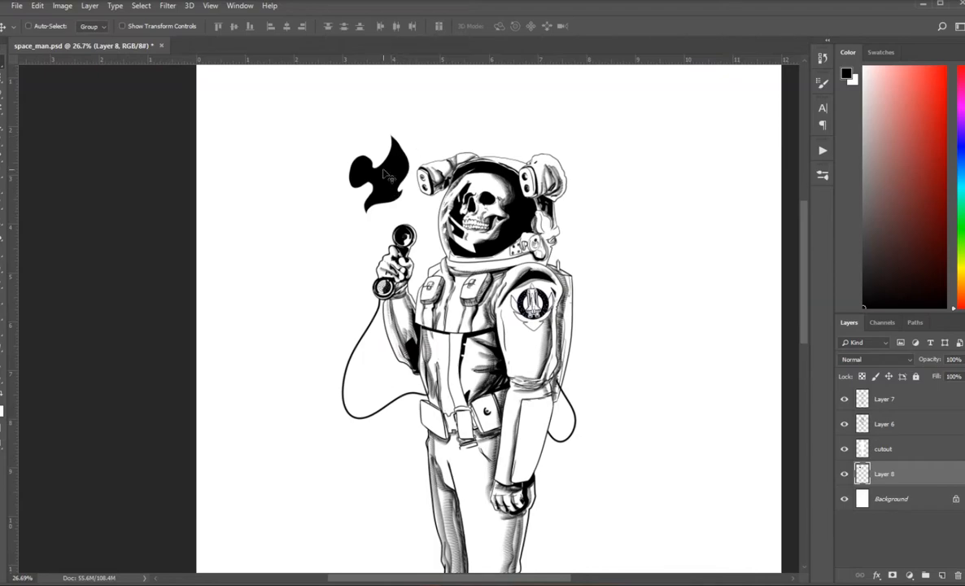
{"action": "scroll", "coordinate": [424, 164], "scroll_direction": "down", "scroll_amount": 1}
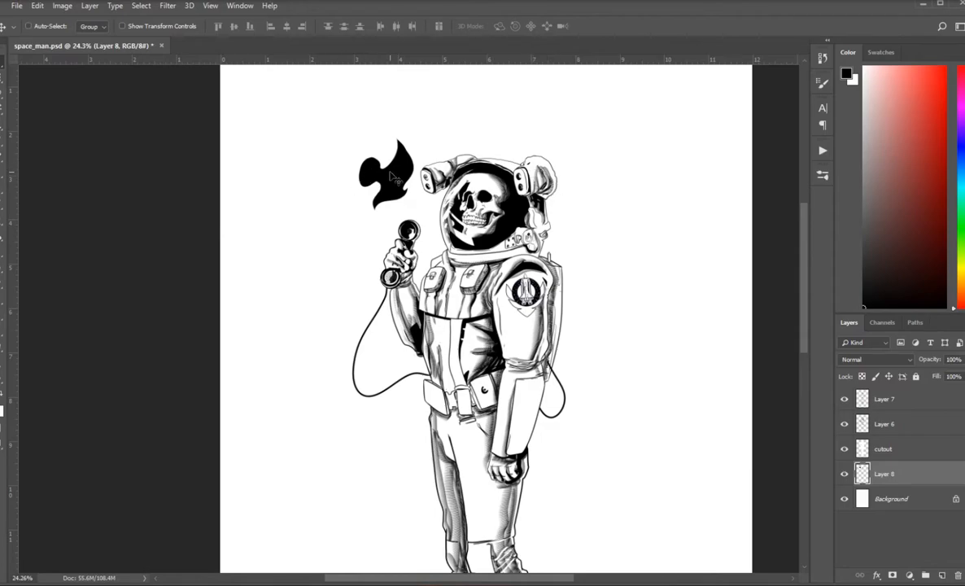
{"action": "mouse_move", "coordinate": [374, 175]}
{"action": "left_mouse_down"}
{"action": "mouse_move", "coordinate": [366, 161]}
{"action": "mouse_move", "coordinate": [386, 179]}
{"action": "mouse_move", "coordinate": [380, 185]}
{"action": "left_mouse_up"}
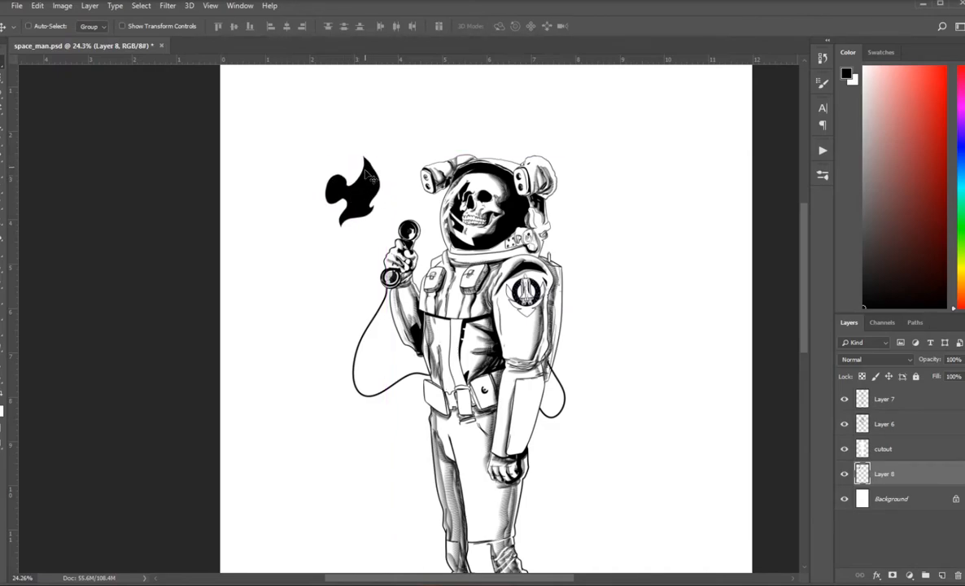
{"action": "scroll", "coordinate": [384, 171], "scroll_direction": "up", "scroll_amount": 2}
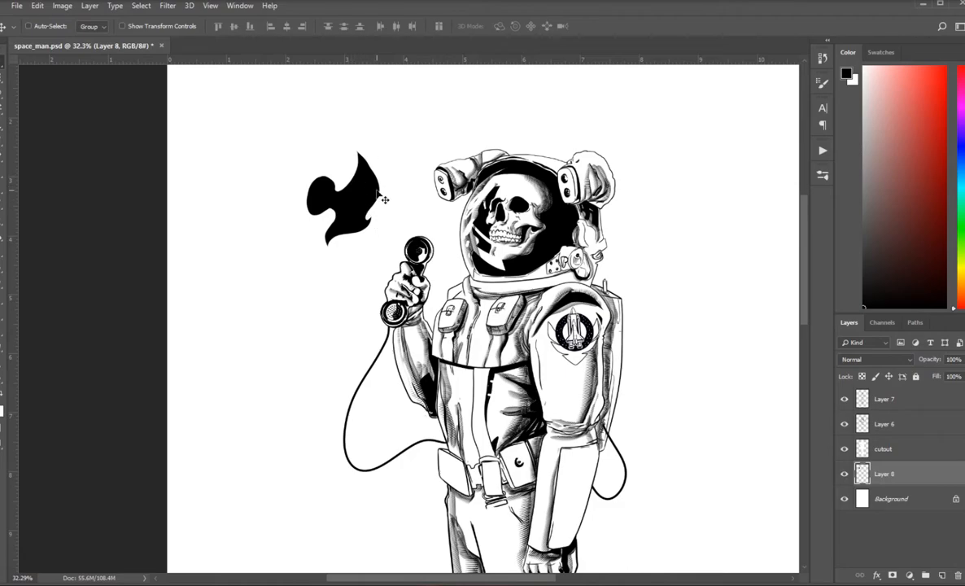
{"action": "scroll", "coordinate": [378, 194], "scroll_direction": "down", "scroll_amount": 1}
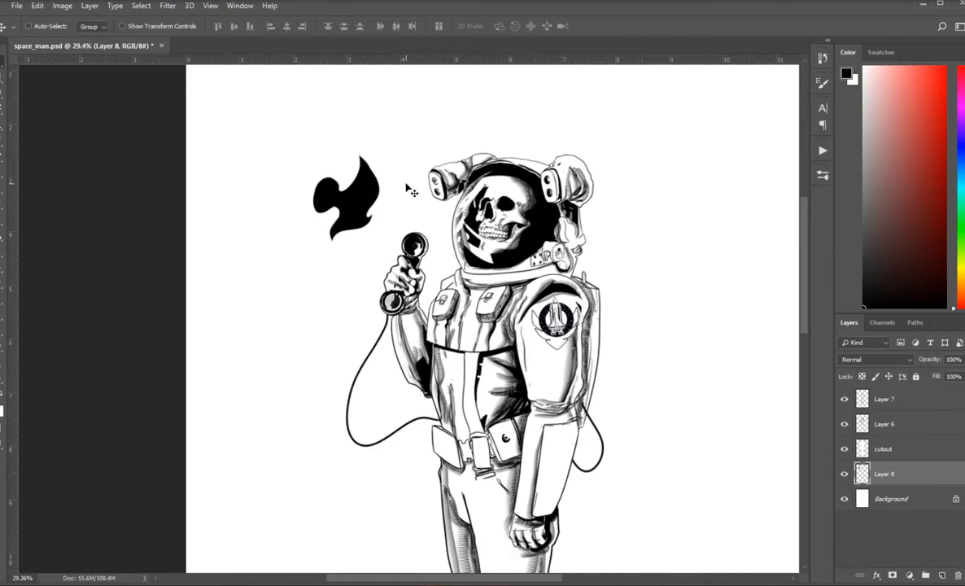
{"action": "left_click_drag", "start_coordinate": [920, 476], "coordinate": [958, 575]}
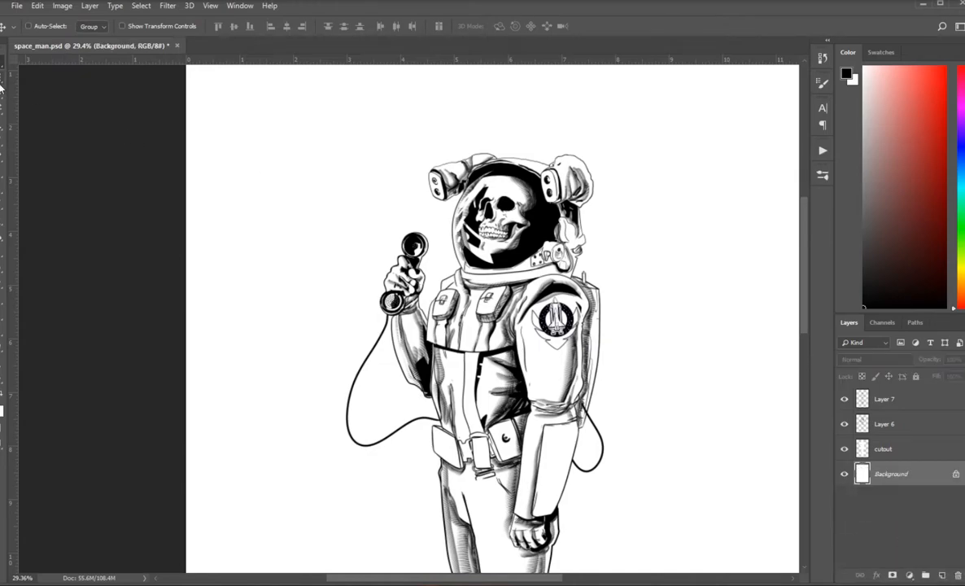
Step: Crop the canvas to a full-width rectangle around the astronaut's upper body, from above the helmet to the belt, and clear the selection
{"action": "key", "text": "m"}
{"action": "scroll", "coordinate": [389, 122], "scroll_direction": "down", "scroll_amount": 3}
{"action": "scroll", "coordinate": [388, 122], "scroll_direction": "down", "scroll_amount": 1}
{"action": "left_click_drag", "start_coordinate": [265, 109], "coordinate": [732, 323]}
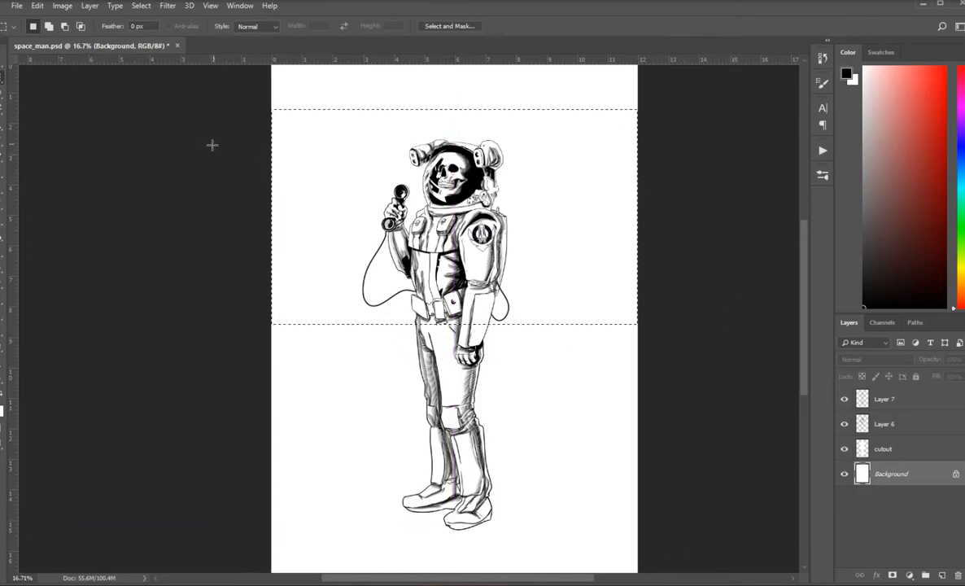
{"action": "left_click", "coordinate": [63, 6]}
{"action": "left_click", "coordinate": [69, 131]}
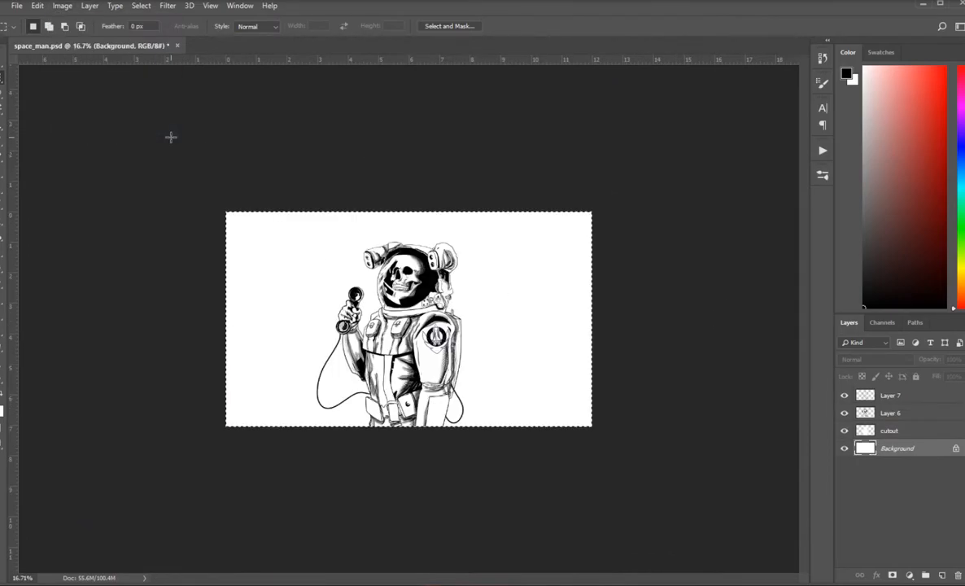
{"action": "scroll", "coordinate": [268, 313], "scroll_direction": "up", "scroll_amount": 2}
{"action": "scroll", "coordinate": [280, 321], "scroll_direction": "up", "scroll_amount": 1}
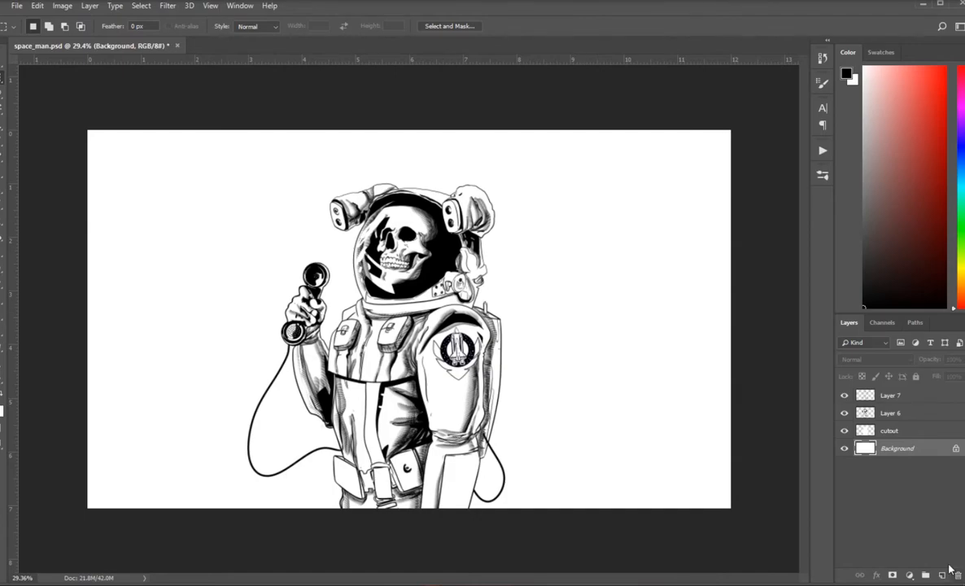
Step: Make the Background layer active, choose the Brush tool, and set the flame brush tip's spacing to 83%
{"action": "left_click", "coordinate": [892, 432]}
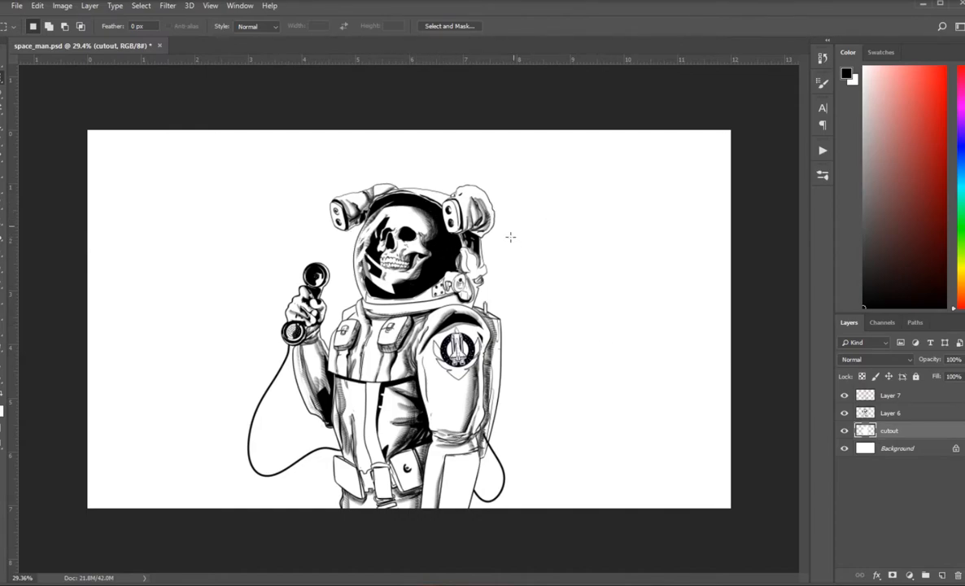
{"action": "left_click", "coordinate": [906, 451]}
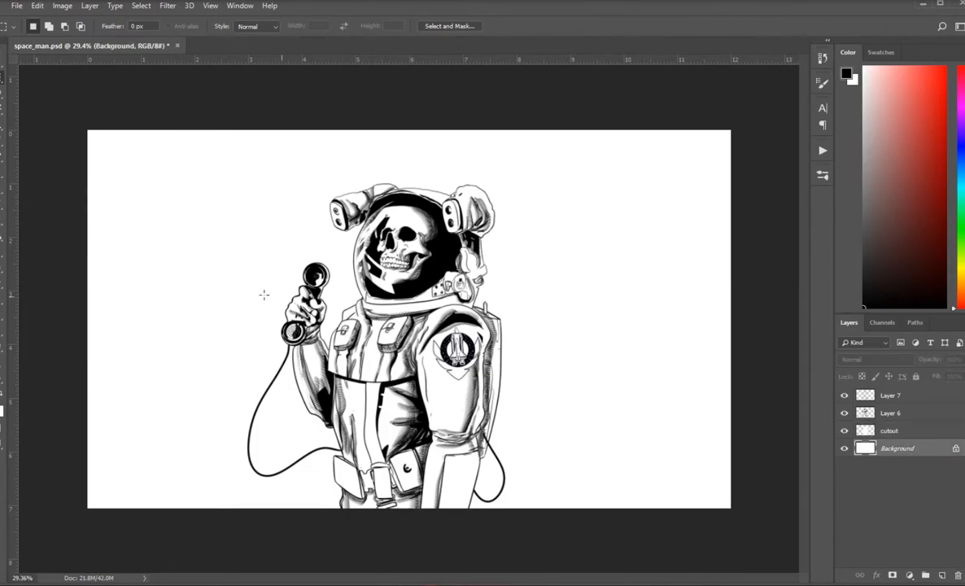
{"action": "left_click", "coordinate": [2, 169]}
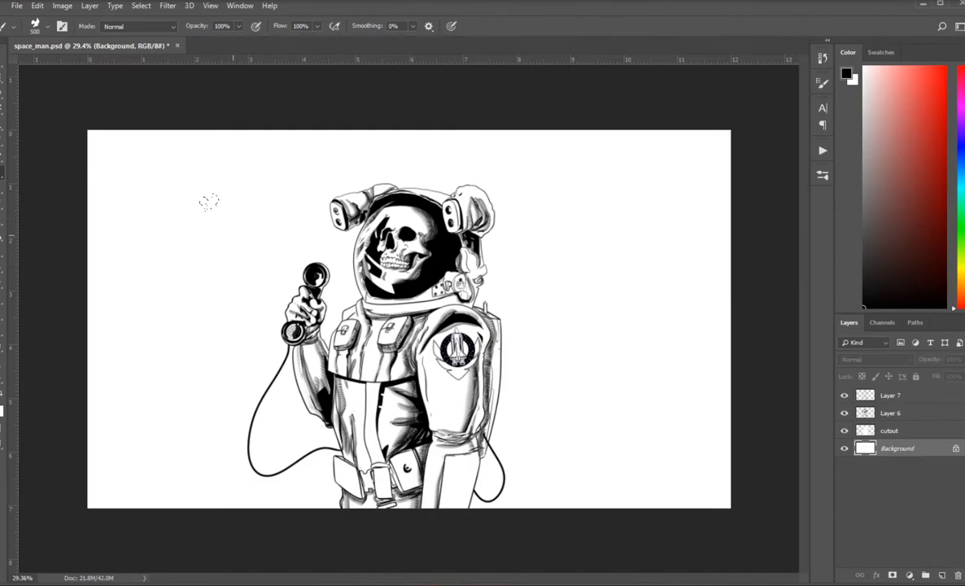
{"action": "left_click", "coordinate": [822, 82]}
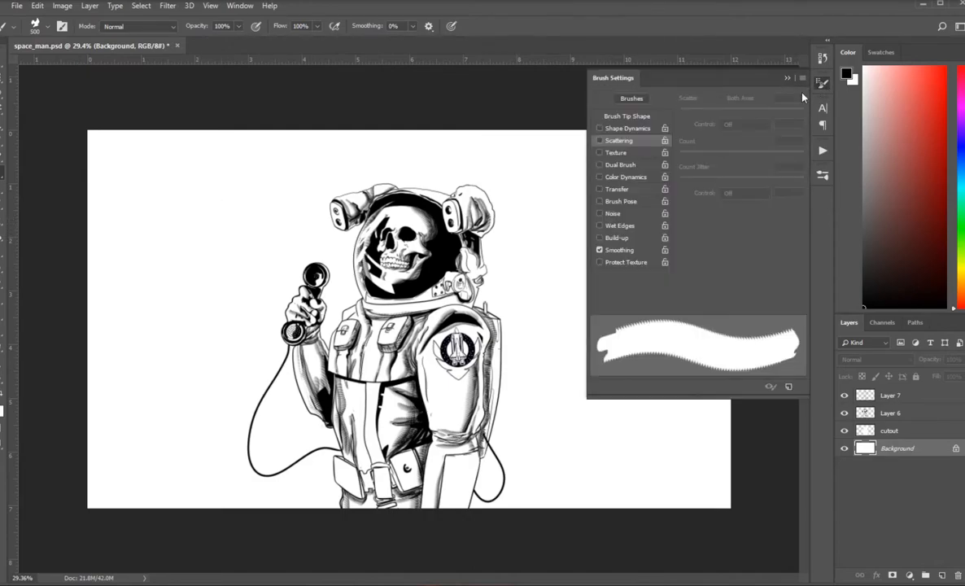
{"action": "left_click", "coordinate": [635, 117]}
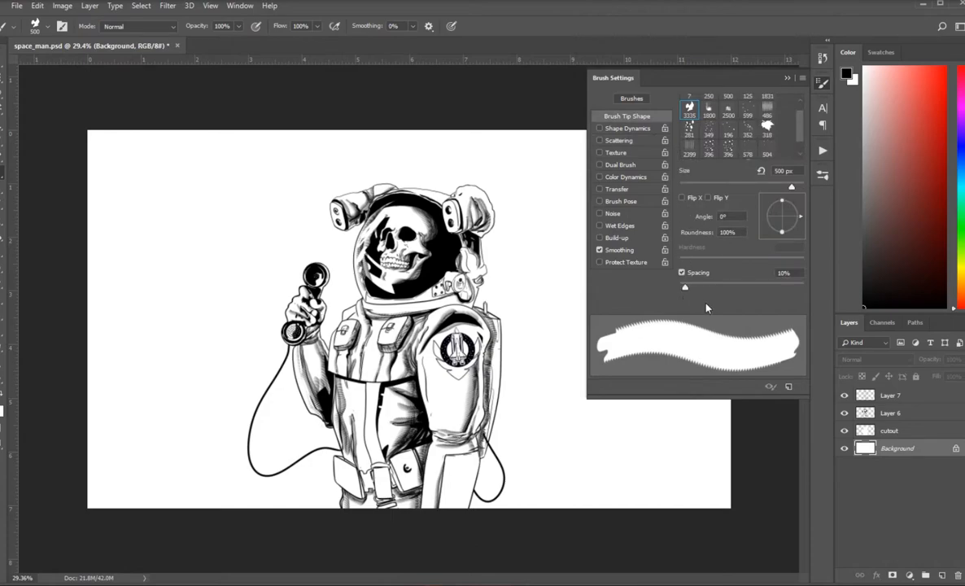
{"action": "mouse_move", "coordinate": [684, 287]}
{"action": "left_mouse_down"}
{"action": "mouse_move", "coordinate": [735, 290]}
{"action": "mouse_move", "coordinate": [729, 283]}
{"action": "left_mouse_up"}
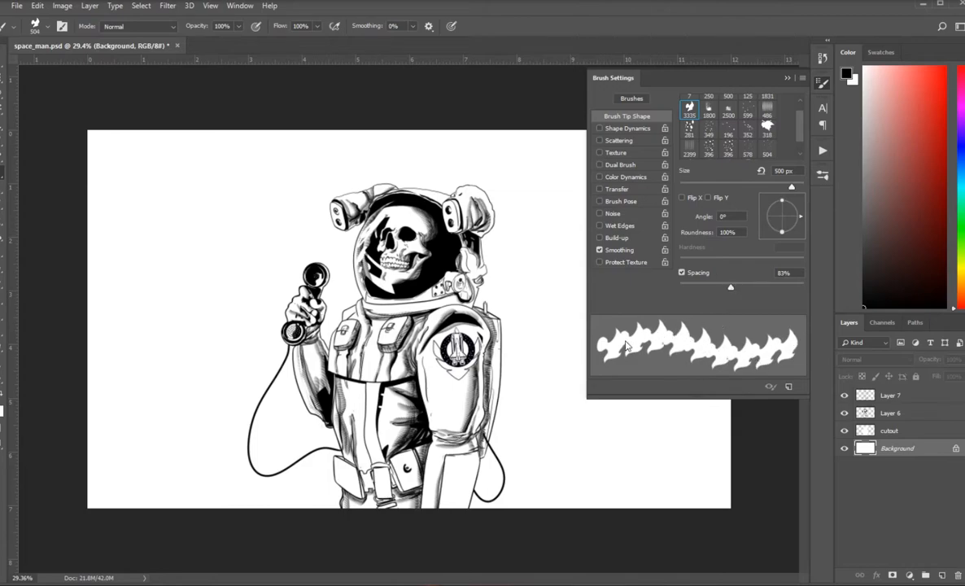
Step: Enable Shape Dynamics for the flame brush with 100% size jitter, 100% angle jitter, Flip X Jitter and Flip Y Jitter
{"action": "left_click", "coordinate": [626, 128]}
{"action": "left_click_drag", "start_coordinate": [680, 111], "coordinate": [806, 111]}
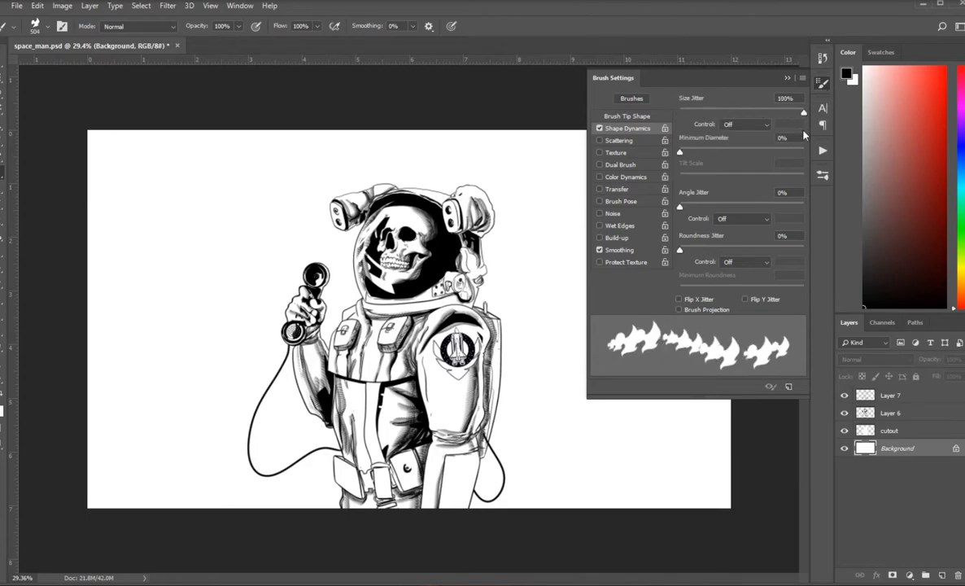
{"action": "left_click_drag", "start_coordinate": [680, 206], "coordinate": [822, 213]}
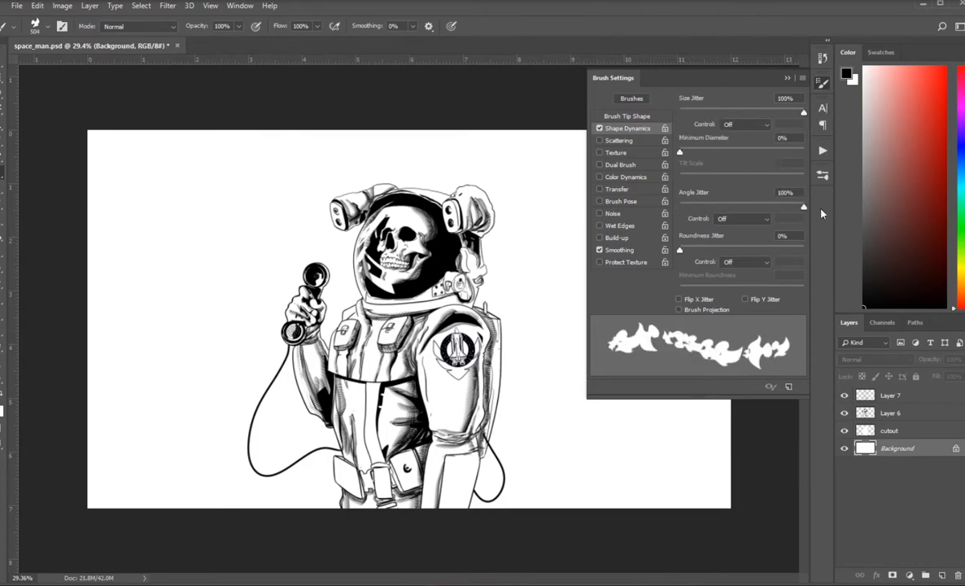
{"action": "left_click", "coordinate": [720, 300]}
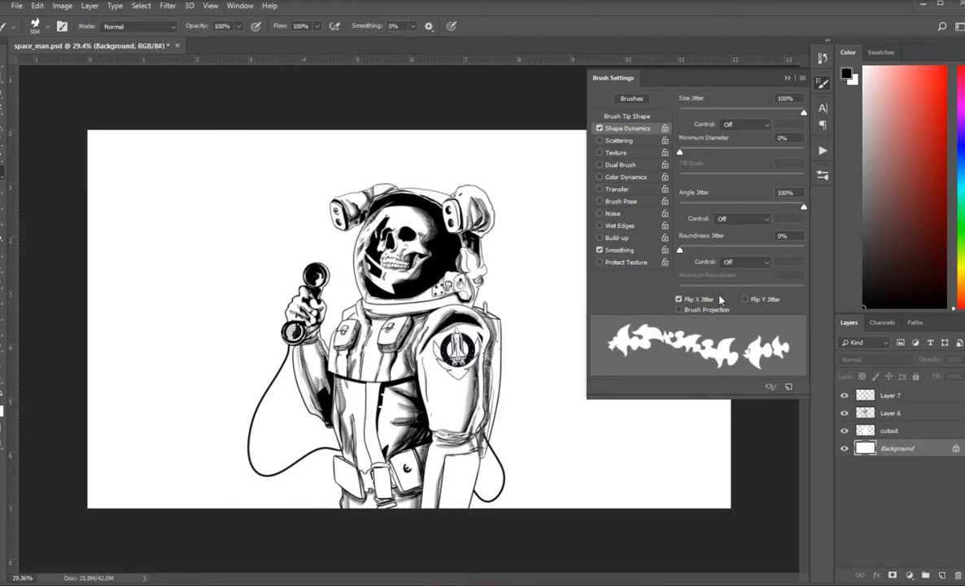
{"action": "left_click", "coordinate": [755, 299]}
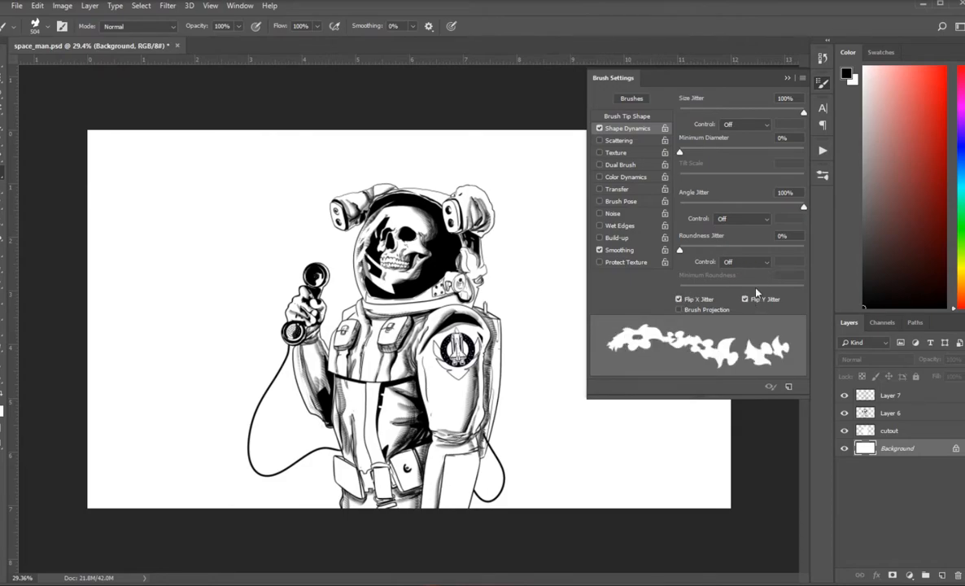
Step: Enable Scattering for the flame brush on both axes at 387% with a count of 7
{"action": "left_click", "coordinate": [632, 142]}
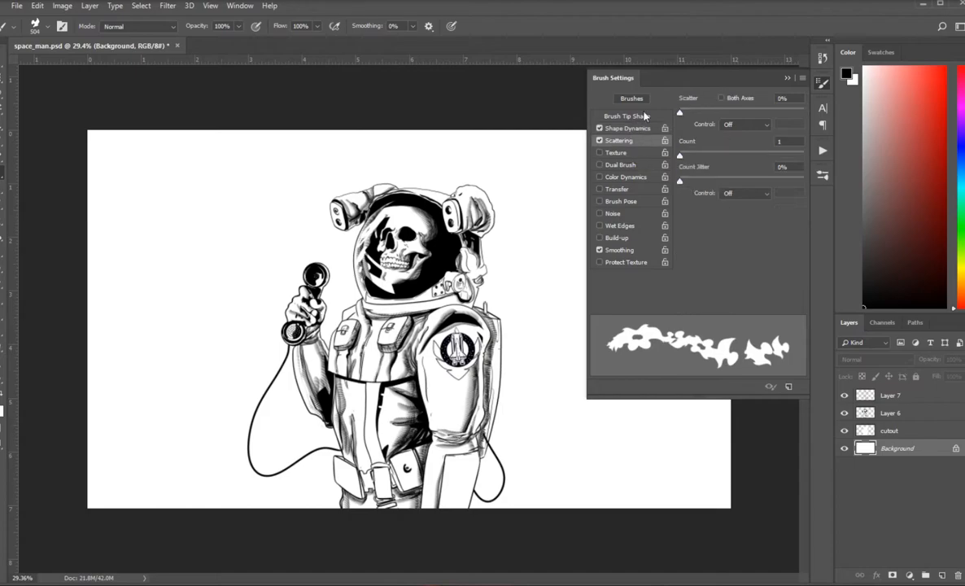
{"action": "left_click", "coordinate": [721, 98]}
{"action": "left_click_drag", "start_coordinate": [683, 118], "coordinate": [729, 118]}
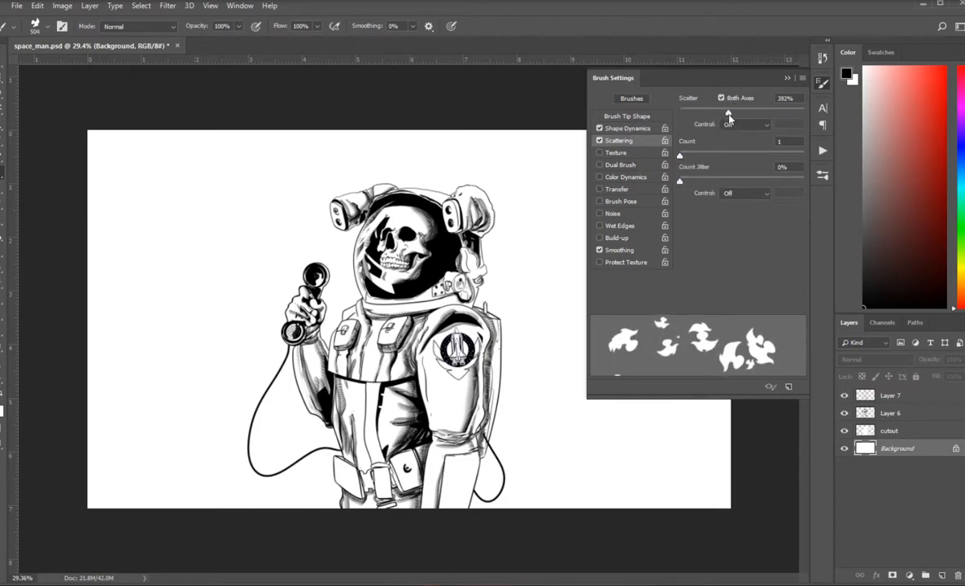
{"action": "left_click_drag", "start_coordinate": [680, 155], "coordinate": [728, 154]}
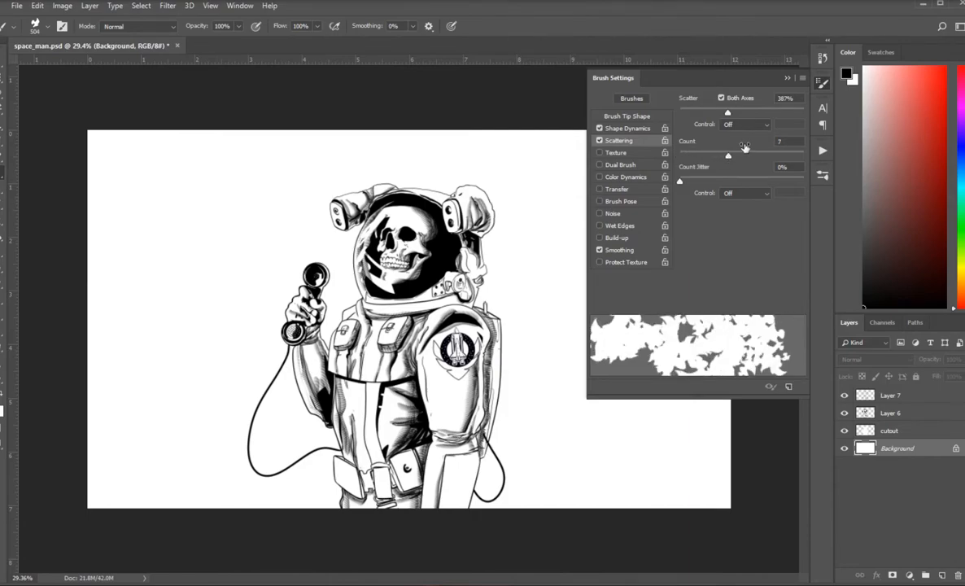
Step: Save the configured flame brush as a new preset named FIRE_2 and collapse the brush settings
{"action": "left_click", "coordinate": [802, 78]}
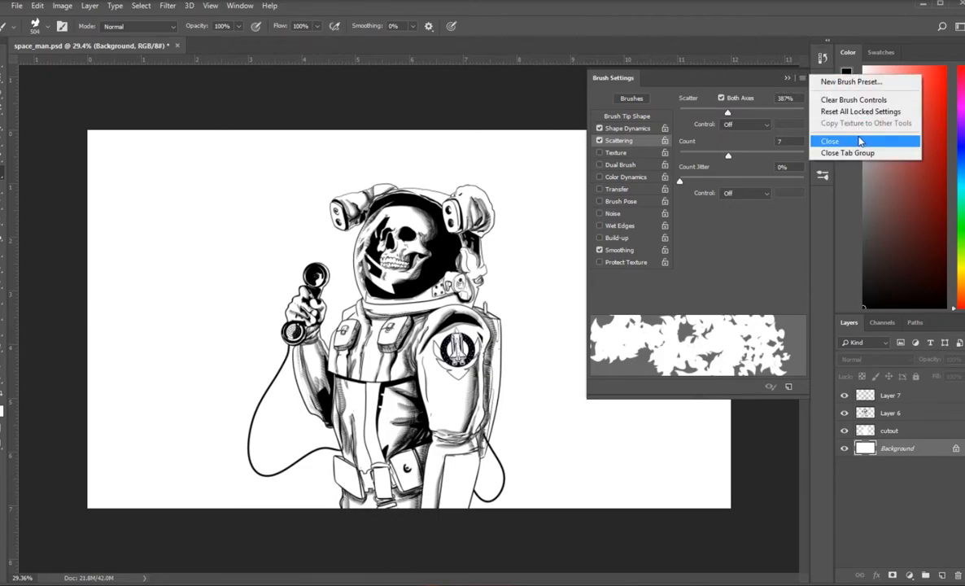
{"action": "left_click", "coordinate": [850, 81]}
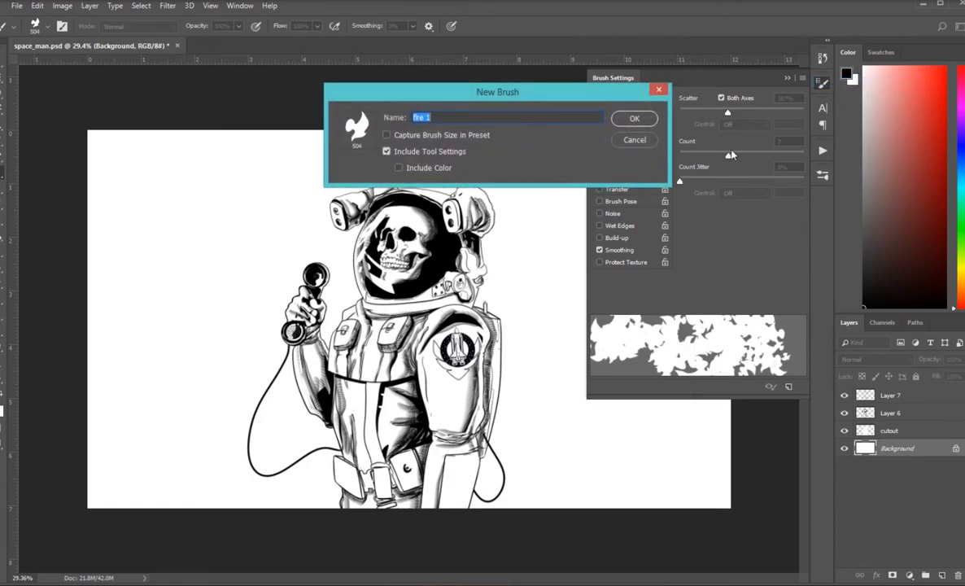
{"action": "type", "text": "FIRE-"}
{"action": "key", "text": "BackSpace"}
{"action": "type", "text": "_2"}
{"action": "left_click", "coordinate": [635, 119]}
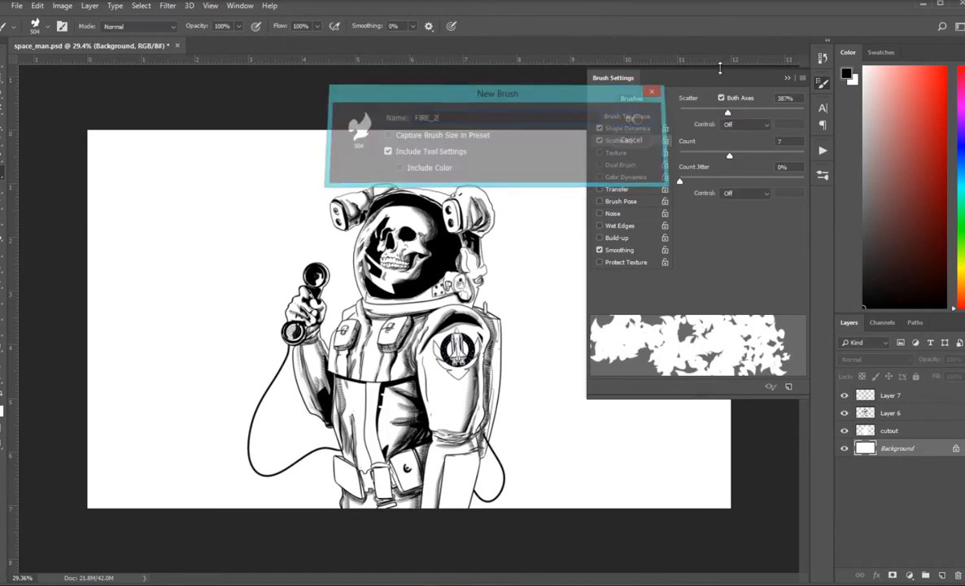
{"action": "left_click", "coordinate": [786, 78]}
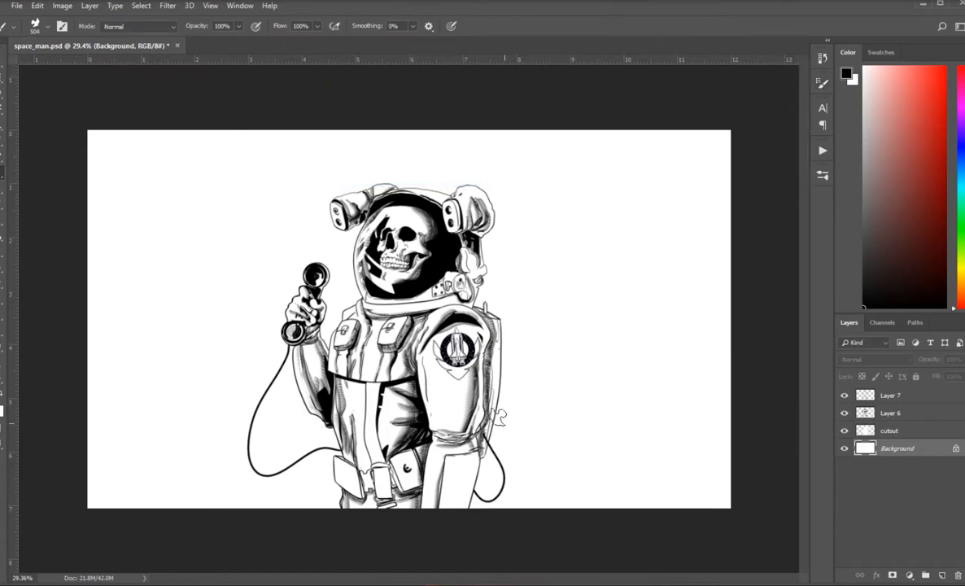
Step: Add a new layer above the Background, test the flame brush in black beside the astronaut, and undo the test marks
{"action": "key", "text": "x"}
{"action": "key", "text": "x"}
{"action": "left_click", "coordinate": [942, 575]}
{"action": "left_click", "coordinate": [653, 268]}
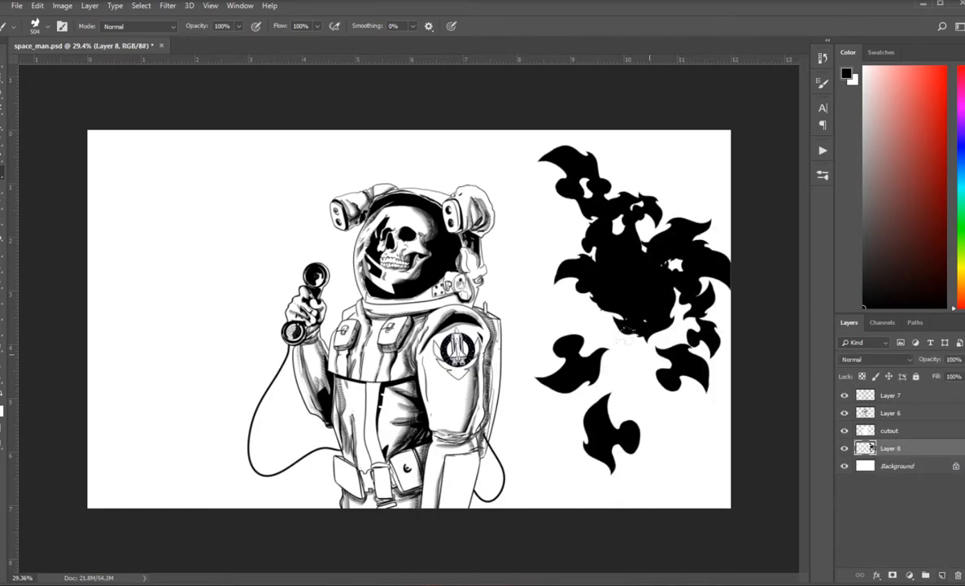
{"action": "key", "text": "ctrl+alt+z"}
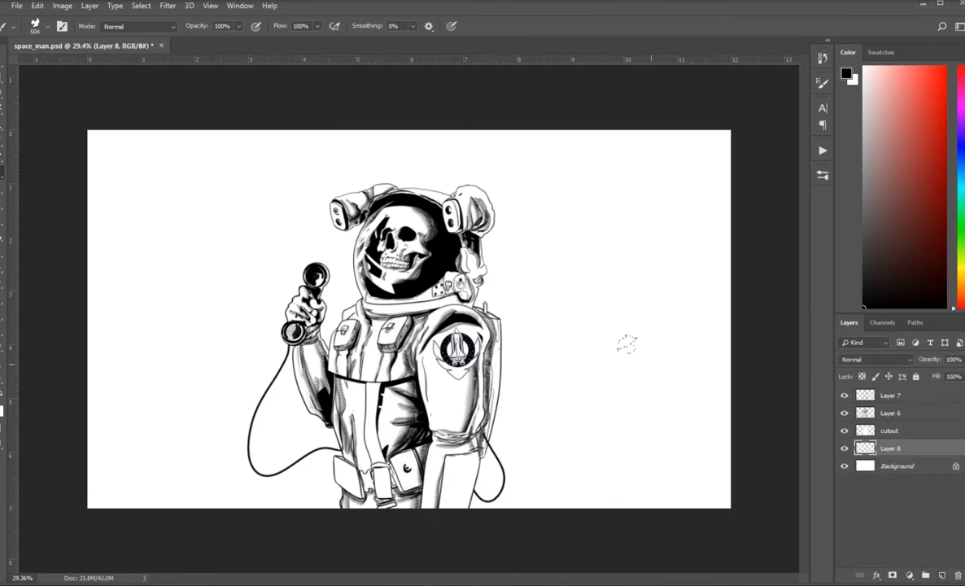
Step: Switch the foreground color to white and give Layer 8 a black 3 px Stroke effect positioned Outside
{"action": "left_click", "coordinate": [1, 395]}
{"action": "left_click", "coordinate": [877, 575]}
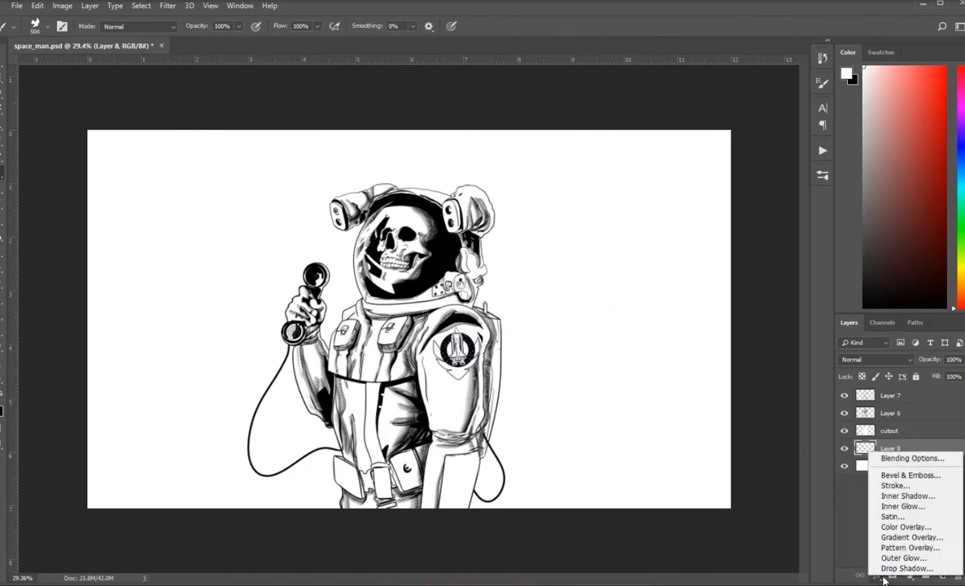
{"action": "left_click", "coordinate": [905, 485]}
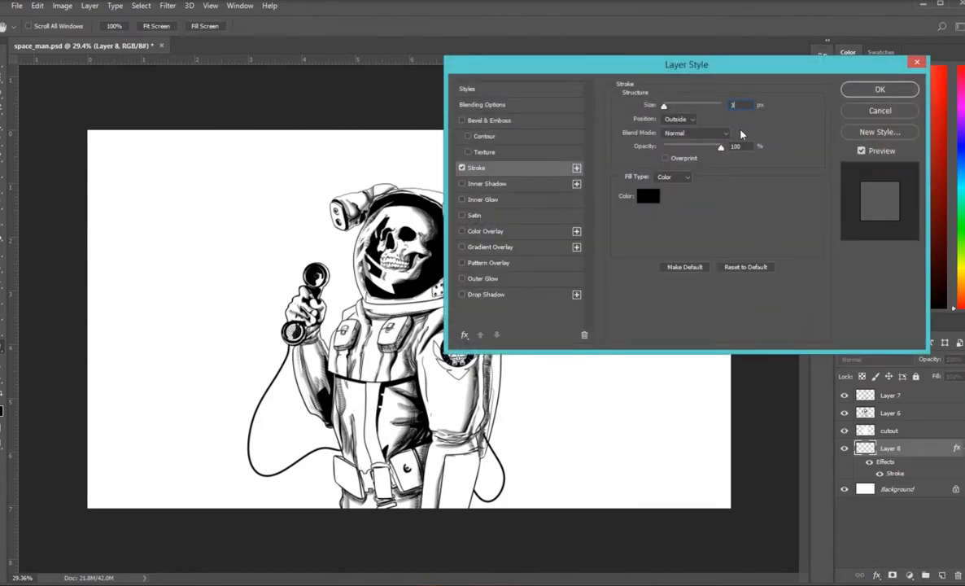
{"action": "type", "text": "3"}
{"action": "left_click", "coordinate": [683, 119]}
{"action": "left_click", "coordinate": [689, 120]}
{"action": "left_click", "coordinate": [875, 90]}
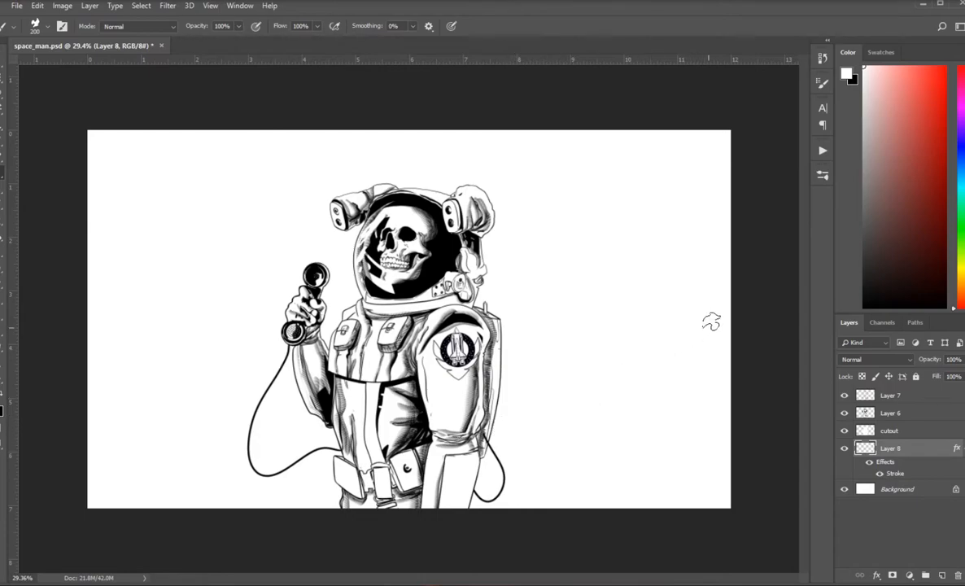
Step: Paint white outlined flame textures on Layer 8 along both sides of the astronaut, using the flame brush at smaller sizes
{"action": "mouse_move", "coordinate": [636, 369]}
{"action": "left_mouse_down"}
{"action": "mouse_move", "coordinate": [602, 360]}
{"action": "mouse_move", "coordinate": [715, 298]}
{"action": "mouse_move", "coordinate": [609, 281]}
{"action": "mouse_move", "coordinate": [500, 488]}
{"action": "mouse_move", "coordinate": [472, 465]}
{"action": "mouse_move", "coordinate": [280, 482]}
{"action": "mouse_move", "coordinate": [195, 374]}
{"action": "mouse_move", "coordinate": [240, 462]}
{"action": "mouse_move", "coordinate": [155, 363]}
{"action": "mouse_move", "coordinate": [184, 379]}
{"action": "mouse_move", "coordinate": [122, 439]}
{"action": "mouse_move", "coordinate": [256, 293]}
{"action": "mouse_move", "coordinate": [169, 161]}
{"action": "left_mouse_up"}
{"action": "mouse_move", "coordinate": [647, 366]}
{"action": "left_mouse_down"}
{"action": "mouse_move", "coordinate": [658, 222]}
{"action": "mouse_move", "coordinate": [608, 122]}
{"action": "left_mouse_up"}
{"action": "left_click_drag", "start_coordinate": [184, 192], "coordinate": [260, 145]}
{"action": "mouse_move", "coordinate": [687, 165]}
{"action": "left_mouse_down"}
{"action": "mouse_move", "coordinate": [681, 336]}
{"action": "mouse_move", "coordinate": [618, 163]}
{"action": "mouse_move", "coordinate": [561, 136]}
{"action": "left_mouse_up"}
{"action": "left_click_drag", "start_coordinate": [200, 144], "coordinate": [118, 457]}
{"action": "mouse_move", "coordinate": [638, 415]}
{"action": "left_mouse_down"}
{"action": "mouse_move", "coordinate": [525, 363]}
{"action": "mouse_move", "coordinate": [513, 423]}
{"action": "left_mouse_up"}
{"action": "mouse_move", "coordinate": [273, 402]}
{"action": "left_mouse_down"}
{"action": "mouse_move", "coordinate": [262, 384]}
{"action": "mouse_move", "coordinate": [208, 383]}
{"action": "left_mouse_up"}
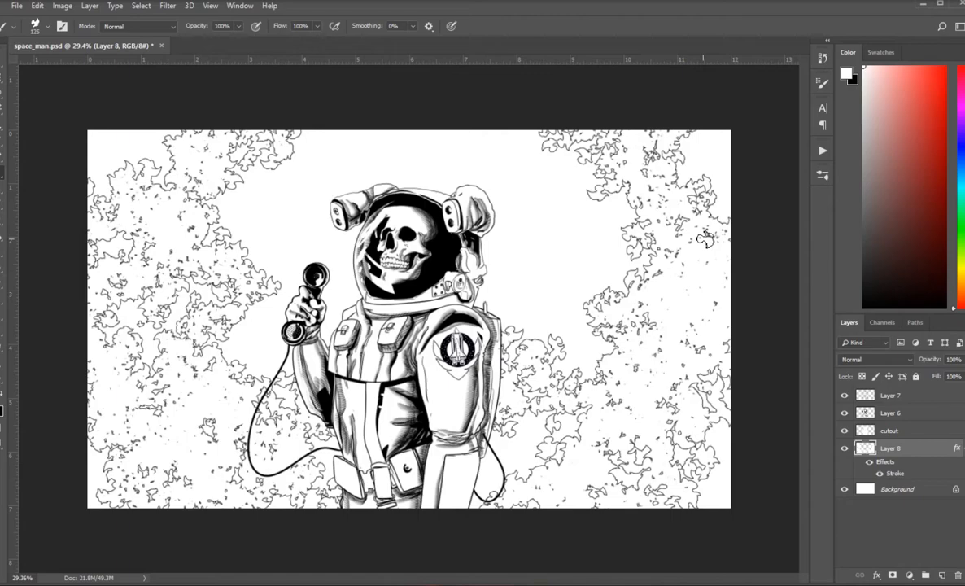
Step: Add a new layer directly above Layer 8 and copy Layer 8's Stroke layer style onto it
{"action": "left_click", "coordinate": [937, 576]}
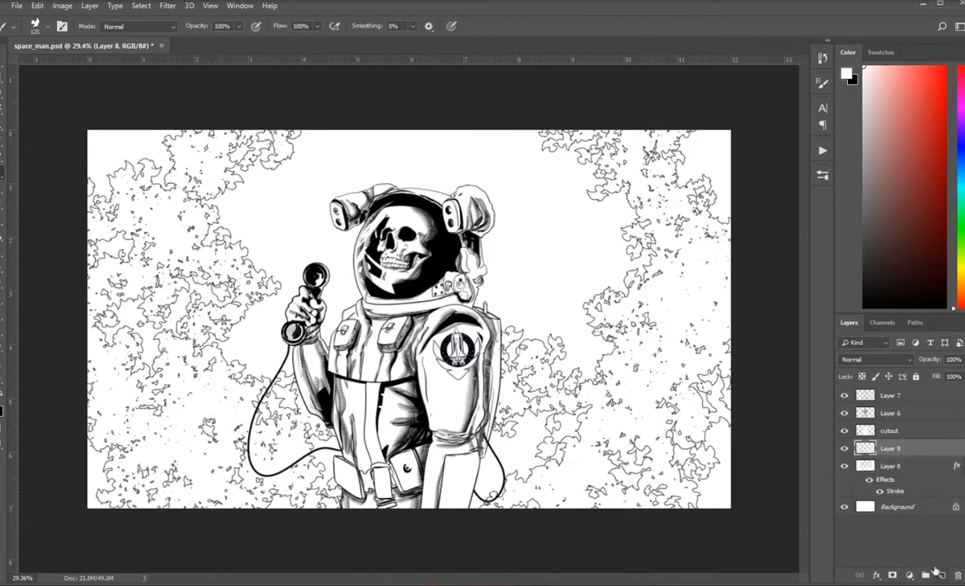
{"action": "right_click", "coordinate": [900, 453]}
{"action": "right_click", "coordinate": [893, 466]}
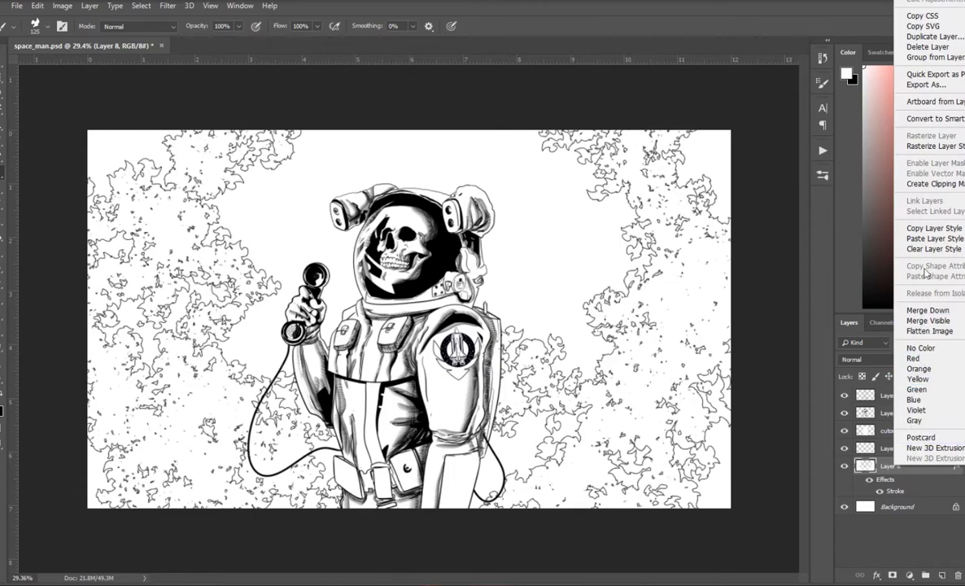
{"action": "left_click", "coordinate": [931, 228]}
{"action": "right_click", "coordinate": [910, 452]}
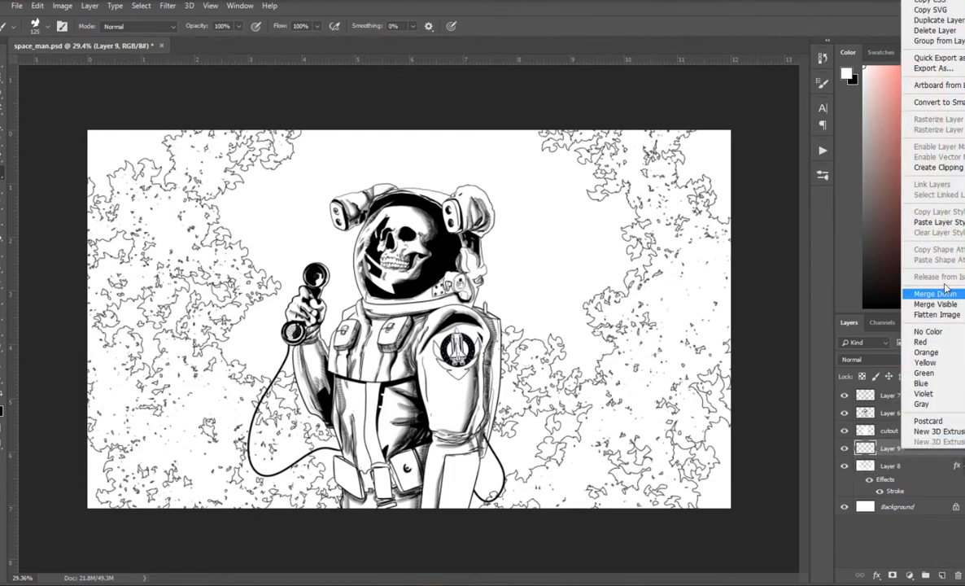
{"action": "left_click", "coordinate": [944, 220]}
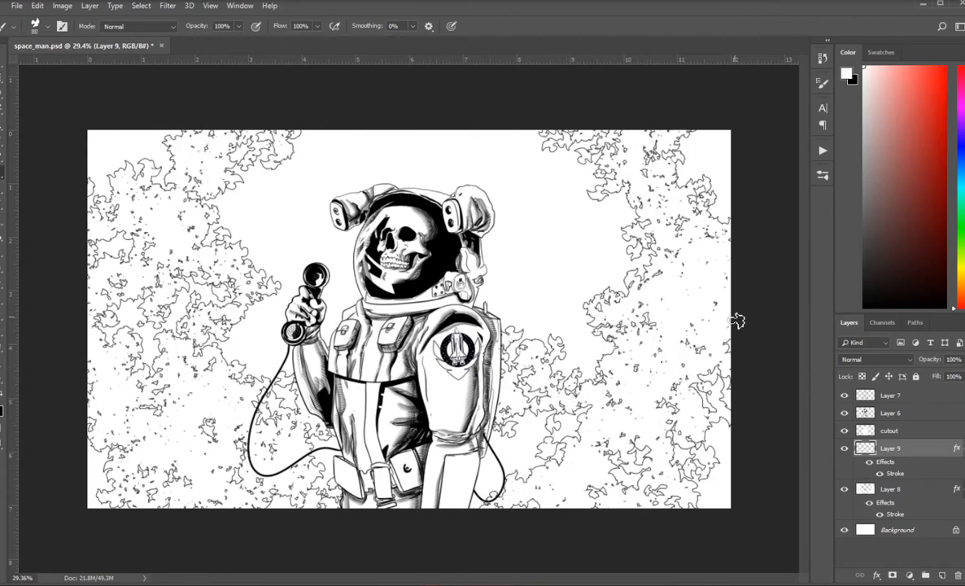
Step: Paint smaller outlined flames on Layer 9 over both sides of the background and up to the astronaut's shoulder and helmet
{"action": "mouse_move", "coordinate": [682, 323]}
{"action": "left_mouse_down"}
{"action": "mouse_move", "coordinate": [695, 424]}
{"action": "mouse_move", "coordinate": [613, 560]}
{"action": "left_mouse_up"}
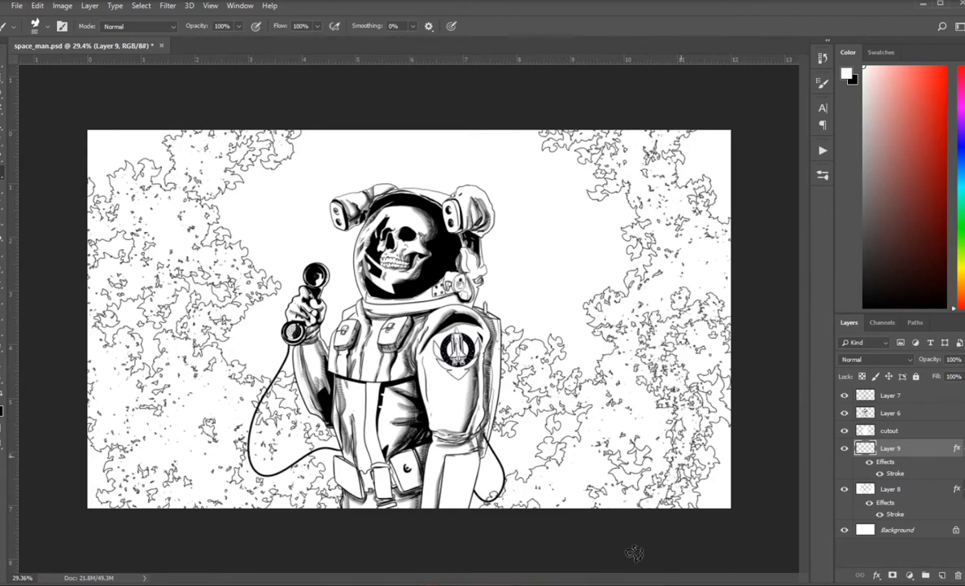
{"action": "left_click_drag", "start_coordinate": [720, 389], "coordinate": [681, 511]}
{"action": "left_click_drag", "start_coordinate": [650, 413], "coordinate": [550, 515]}
{"action": "mouse_move", "coordinate": [421, 545]}
{"action": "left_mouse_down"}
{"action": "mouse_move", "coordinate": [236, 431]}
{"action": "mouse_move", "coordinate": [218, 508]}
{"action": "mouse_move", "coordinate": [180, 522]}
{"action": "mouse_move", "coordinate": [99, 422]}
{"action": "mouse_move", "coordinate": [179, 366]}
{"action": "mouse_move", "coordinate": [116, 230]}
{"action": "mouse_move", "coordinate": [166, 79]}
{"action": "left_mouse_up"}
{"action": "mouse_move", "coordinate": [708, 218]}
{"action": "left_mouse_down"}
{"action": "mouse_move", "coordinate": [691, 147]}
{"action": "mouse_move", "coordinate": [592, 316]}
{"action": "left_mouse_up"}
{"action": "mouse_move", "coordinate": [224, 269]}
{"action": "left_mouse_down"}
{"action": "mouse_move", "coordinate": [166, 217]}
{"action": "mouse_move", "coordinate": [233, 114]}
{"action": "left_mouse_up"}
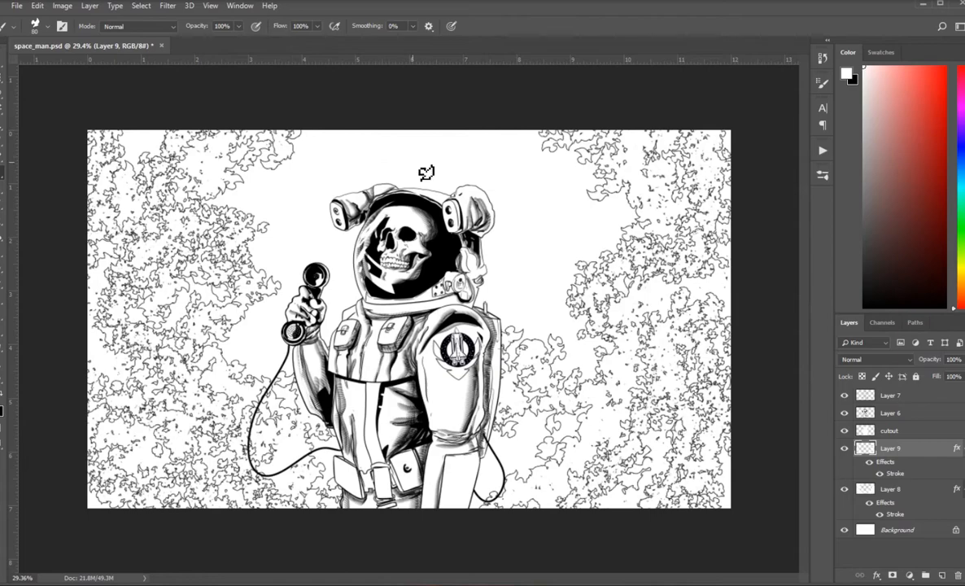
{"action": "left_click_drag", "start_coordinate": [528, 340], "coordinate": [464, 222]}
{"action": "mouse_move", "coordinate": [385, 277]}
{"action": "left_mouse_down"}
{"action": "mouse_move", "coordinate": [236, 378]}
{"action": "mouse_move", "coordinate": [171, 207]}
{"action": "left_mouse_up"}
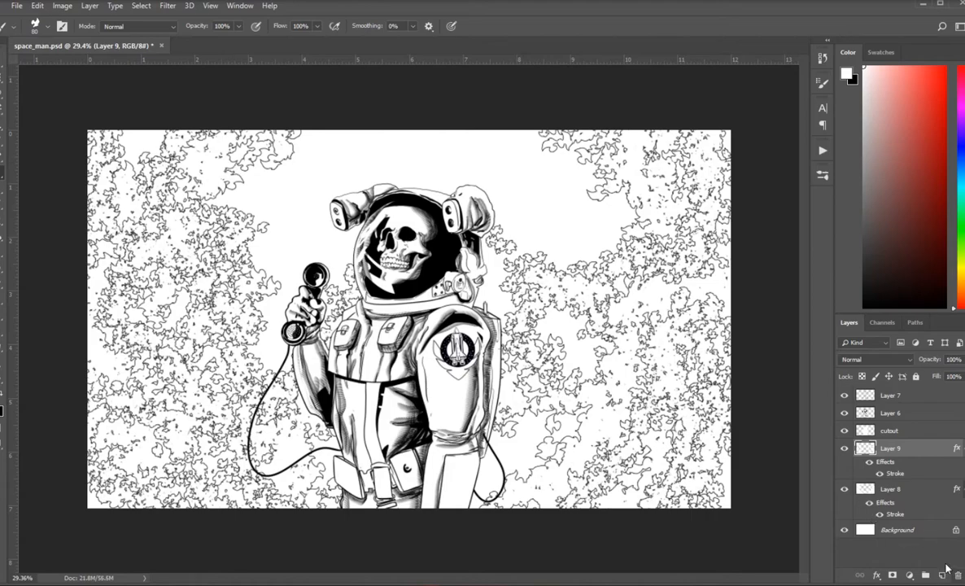
Step: Add a new layer at the top of the stack, above Layer 7, and paste the copied Stroke layer style onto it
{"action": "left_click", "coordinate": [903, 413]}
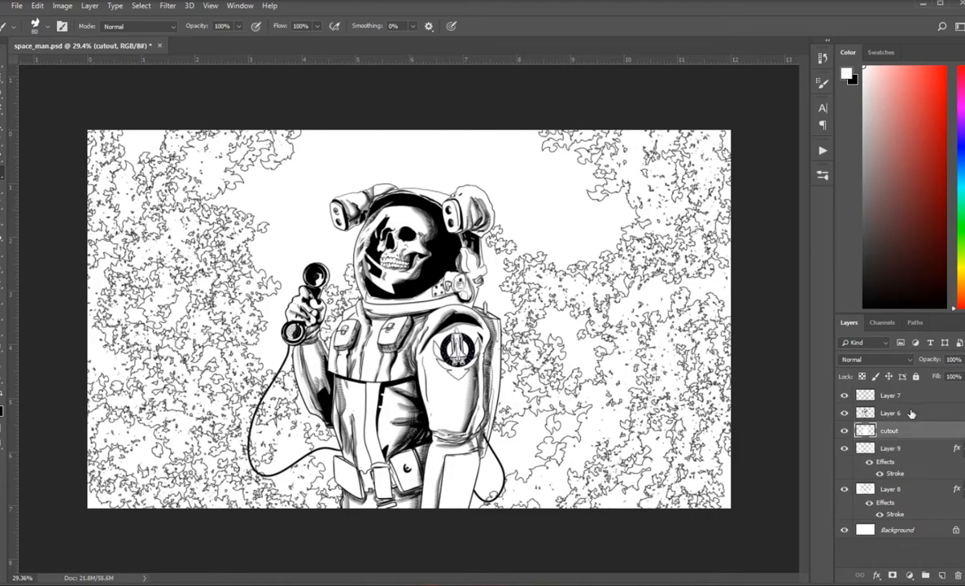
{"action": "left_click", "coordinate": [909, 397]}
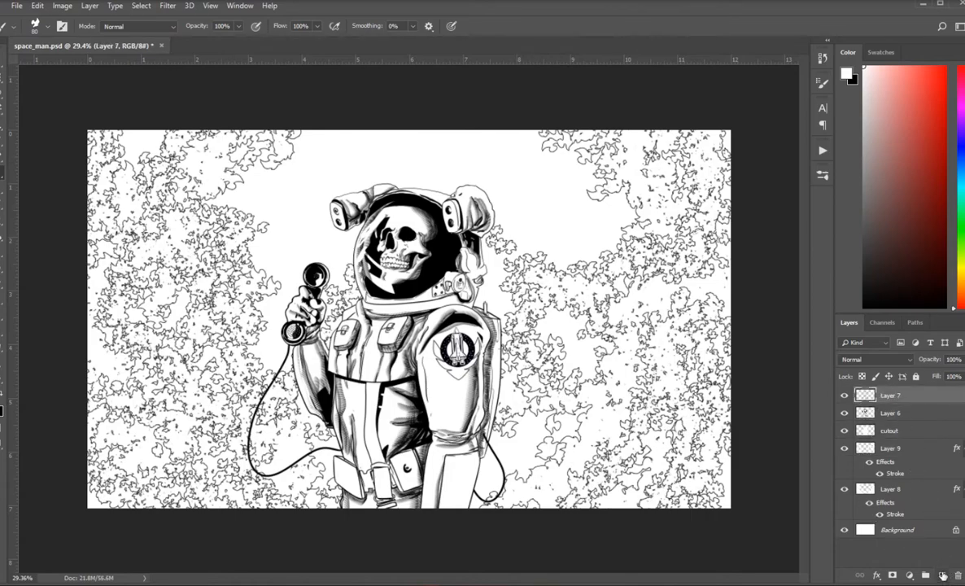
{"action": "left_click", "coordinate": [942, 574]}
{"action": "right_click", "coordinate": [899, 397]}
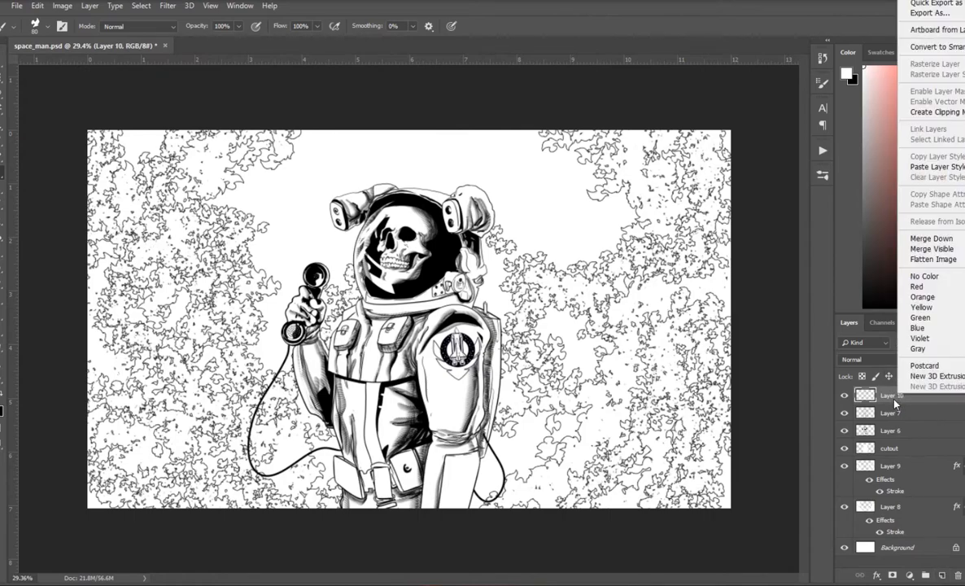
{"action": "left_click", "coordinate": [929, 166]}
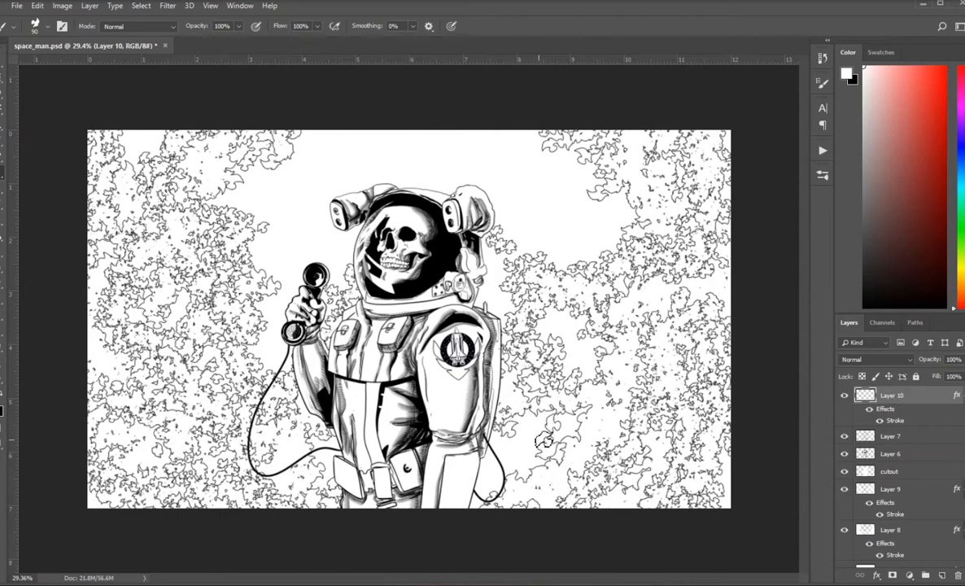
Step: Paint flames on Layer 10 in front of the astronaut's lower body, phone cord and arms, undoing the strokes that overlap the helmet
{"action": "mouse_move", "coordinate": [548, 388]}
{"action": "left_mouse_down"}
{"action": "mouse_move", "coordinate": [439, 456]}
{"action": "mouse_move", "coordinate": [473, 538]}
{"action": "mouse_move", "coordinate": [334, 467]}
{"action": "mouse_move", "coordinate": [317, 386]}
{"action": "mouse_move", "coordinate": [239, 343]}
{"action": "left_mouse_up"}
{"action": "left_click_drag", "start_coordinate": [286, 443], "coordinate": [152, 481]}
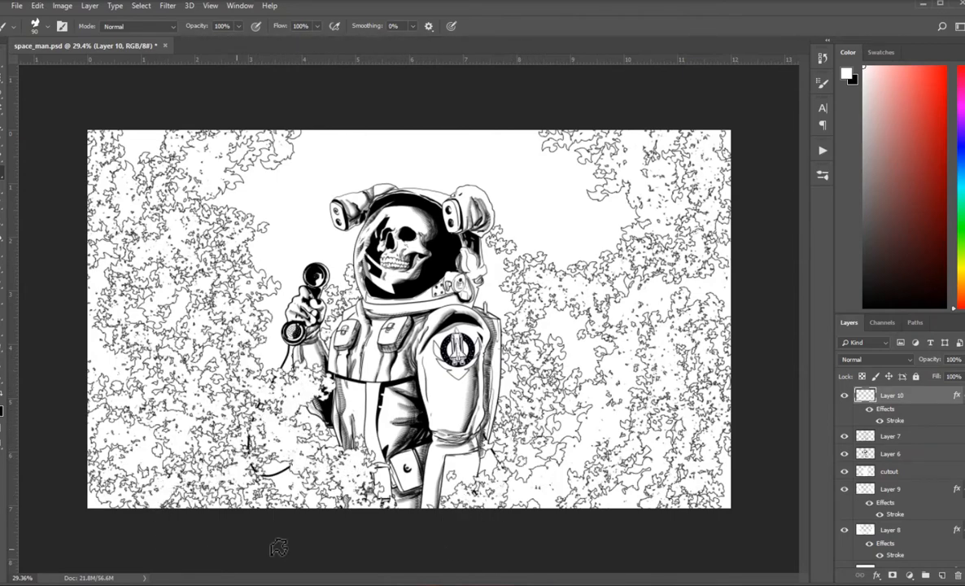
{"action": "mouse_move", "coordinate": [335, 236]}
{"action": "left_mouse_down"}
{"action": "mouse_move", "coordinate": [261, 266]}
{"action": "mouse_move", "coordinate": [244, 338]}
{"action": "left_mouse_up"}
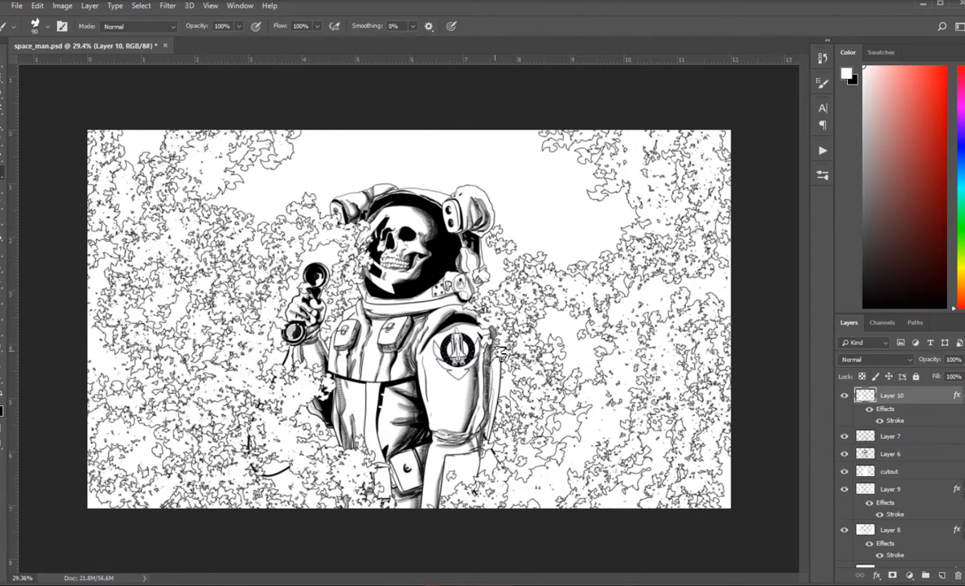
{"action": "key", "text": "ctrl+z"}
{"action": "key", "text": "ctrl+z"}
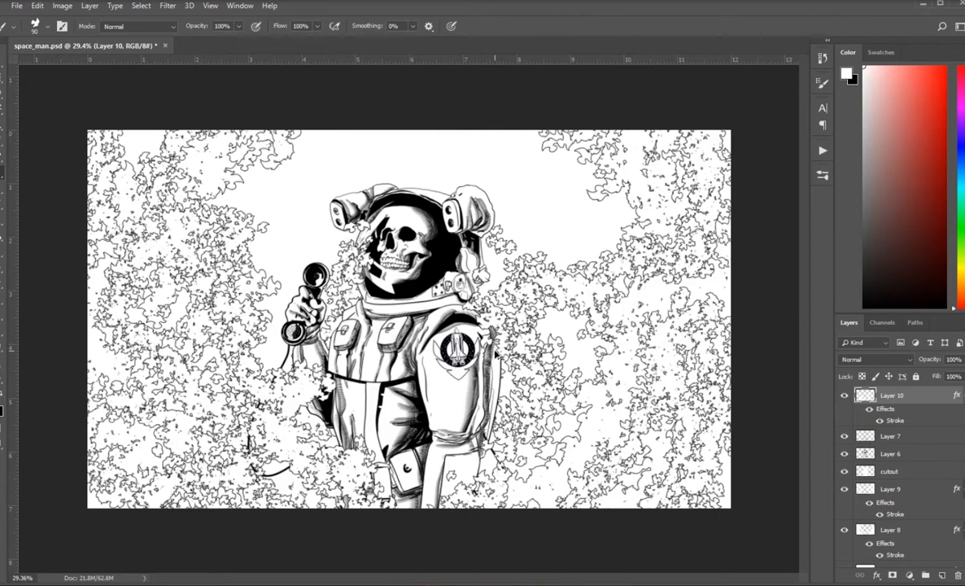
{"action": "left_click_drag", "start_coordinate": [467, 362], "coordinate": [492, 431]}
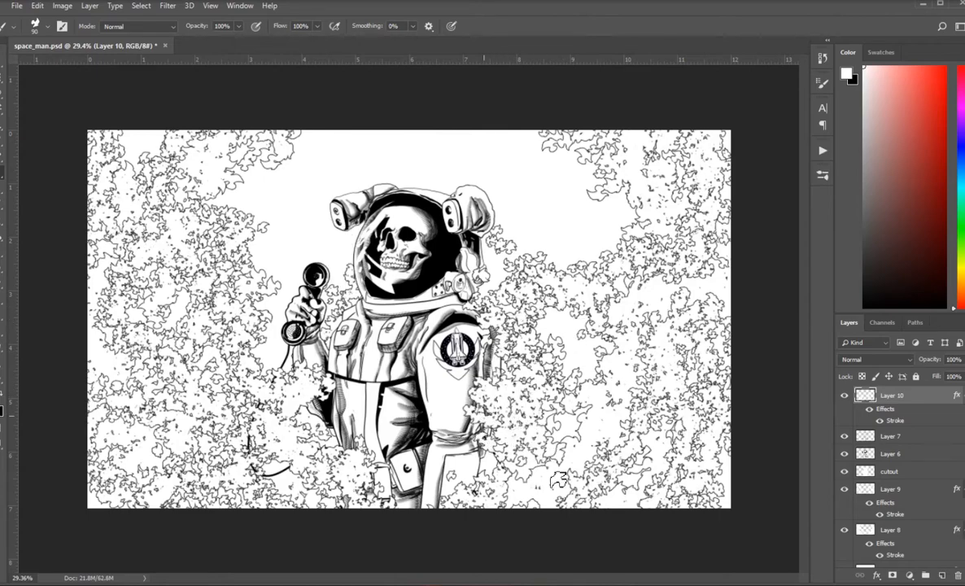
{"action": "key", "text": "ctrl+z"}
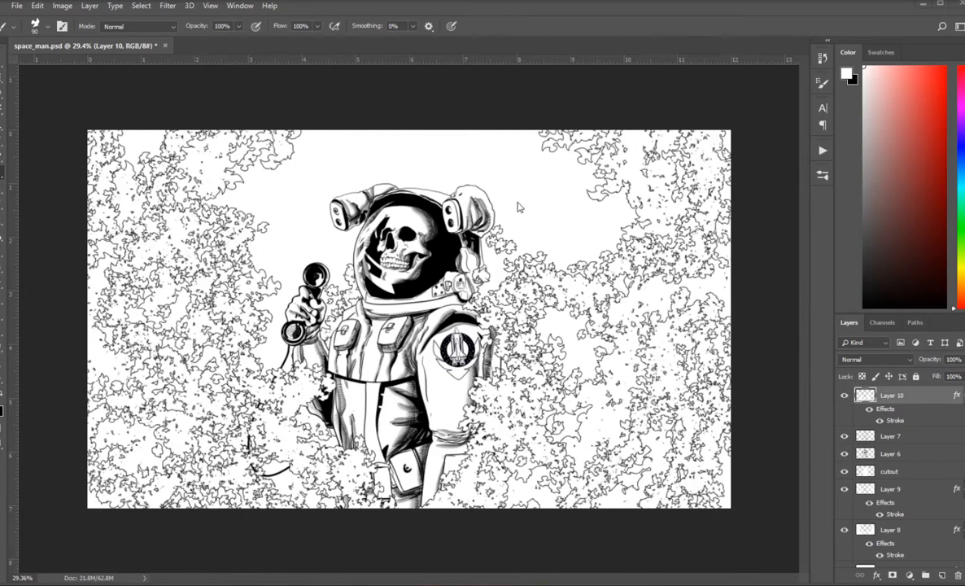
Step: Examine the outlined flames around the helmet and in the artwork's upper-right area up close
{"action": "scroll", "coordinate": [538, 190], "scroll_direction": "up", "scroll_amount": 3}
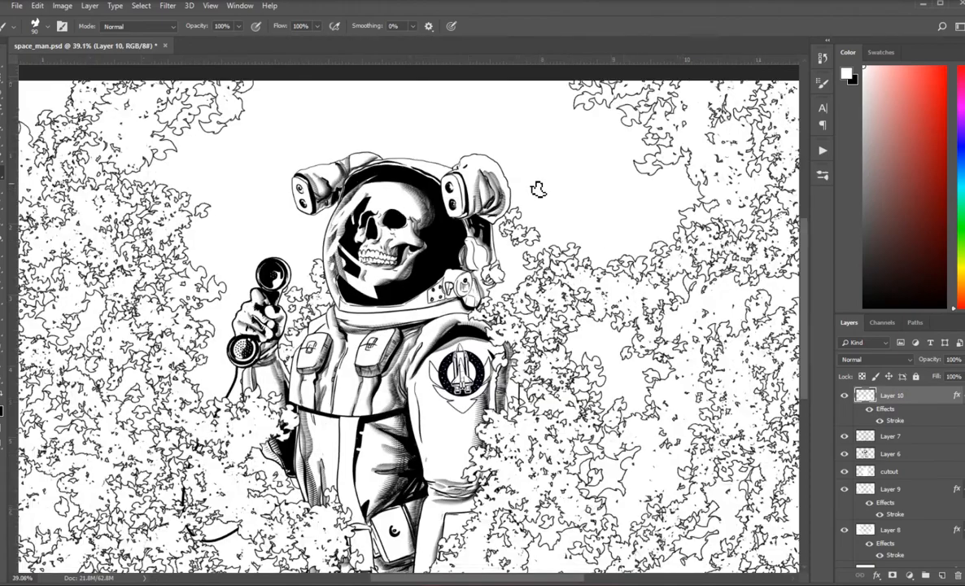
{"action": "scroll", "coordinate": [619, 176], "scroll_direction": "up", "scroll_amount": 5}
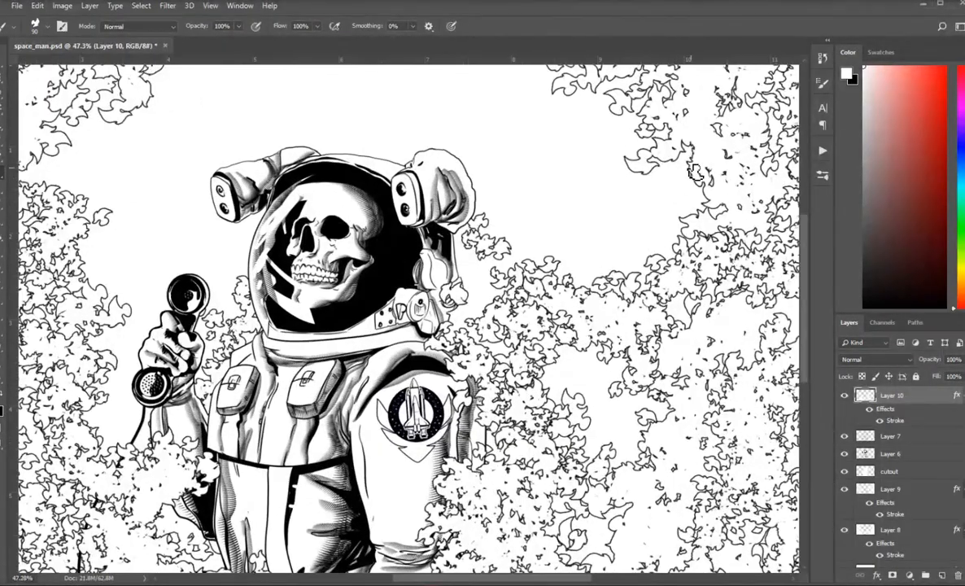
{"action": "scroll", "coordinate": [672, 154], "scroll_direction": "up", "scroll_amount": 1}
{"action": "left_click_drag", "start_coordinate": [668, 152], "coordinate": [492, 327]}
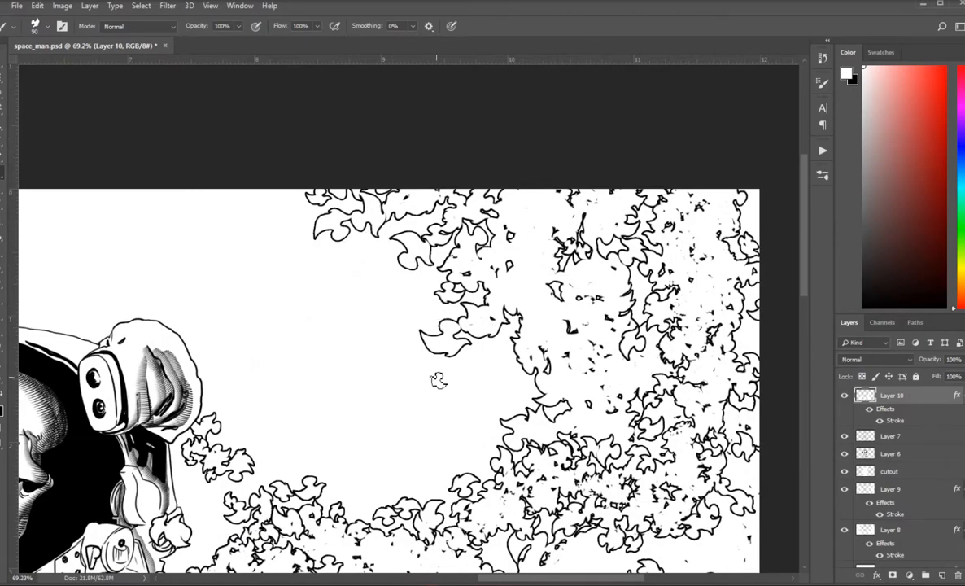
{"action": "scroll", "coordinate": [275, 394], "scroll_direction": "down", "scroll_amount": 4}
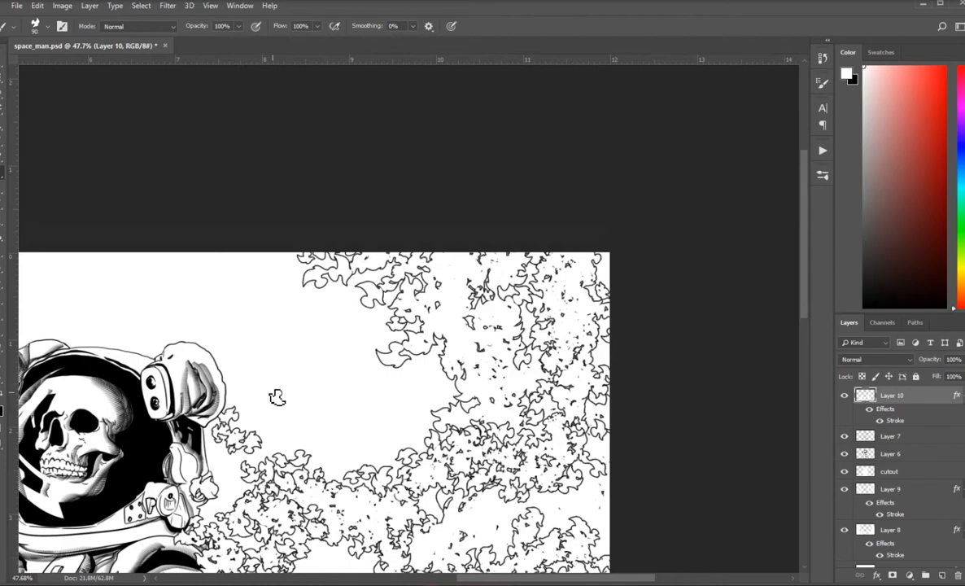
{"action": "scroll", "coordinate": [274, 393], "scroll_direction": "down", "scroll_amount": 8}
{"action": "scroll", "coordinate": [239, 362], "scroll_direction": "up", "scroll_amount": 3}
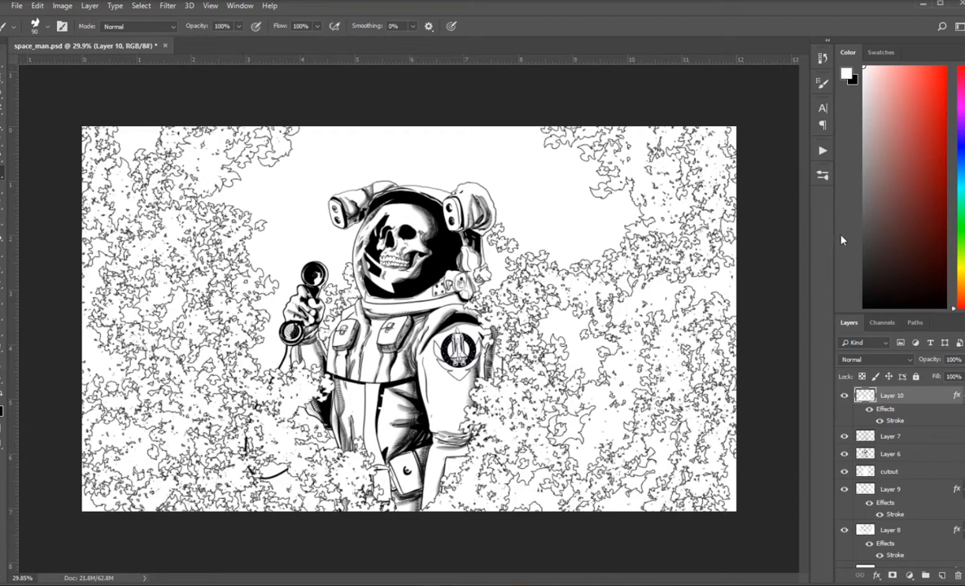
Step: Add a new layer above Layer 10 and set the flame brush tip's spacing to 54%
{"action": "left_click", "coordinate": [941, 575]}
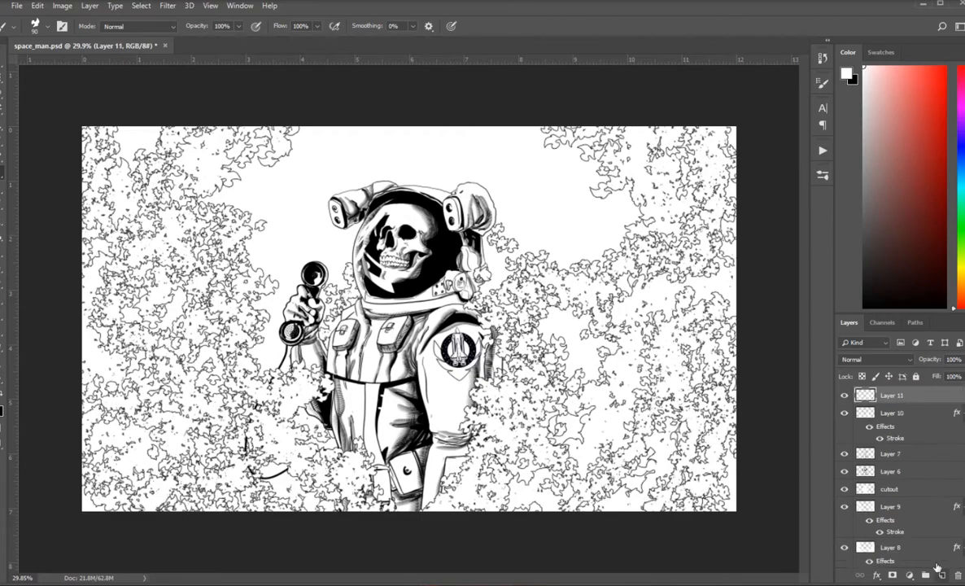
{"action": "left_click", "coordinate": [822, 87]}
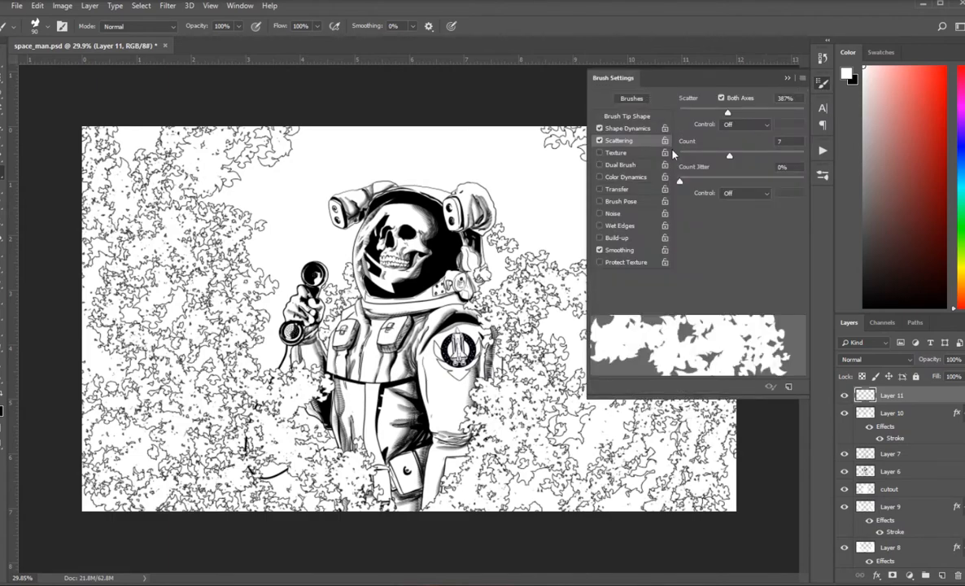
{"action": "left_click", "coordinate": [628, 117]}
{"action": "left_click_drag", "start_coordinate": [729, 290], "coordinate": [710, 285]}
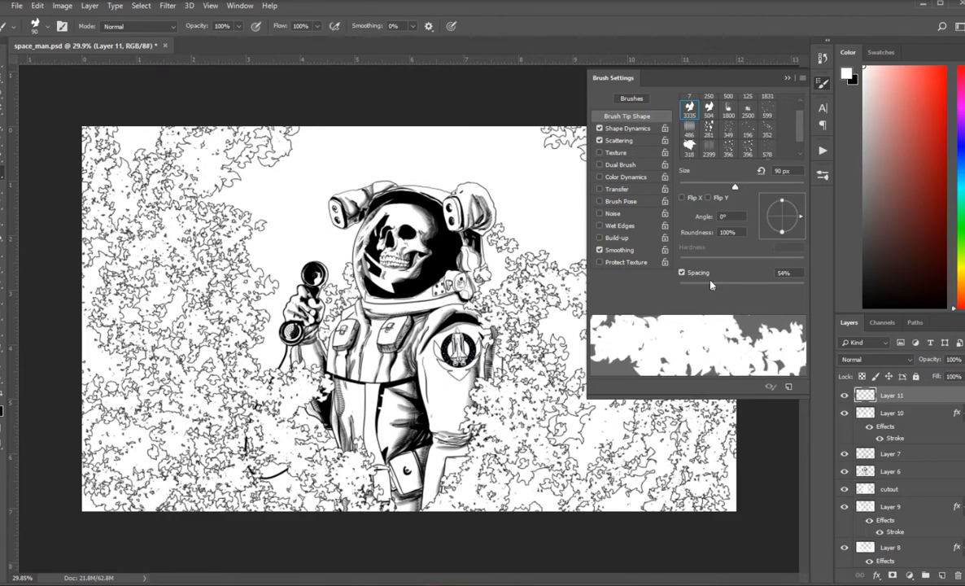
Step: Set the flame brush's scattering to 172% scatter, count 9 and 32% count jitter, and collapse the brush settings
{"action": "left_click", "coordinate": [618, 140]}
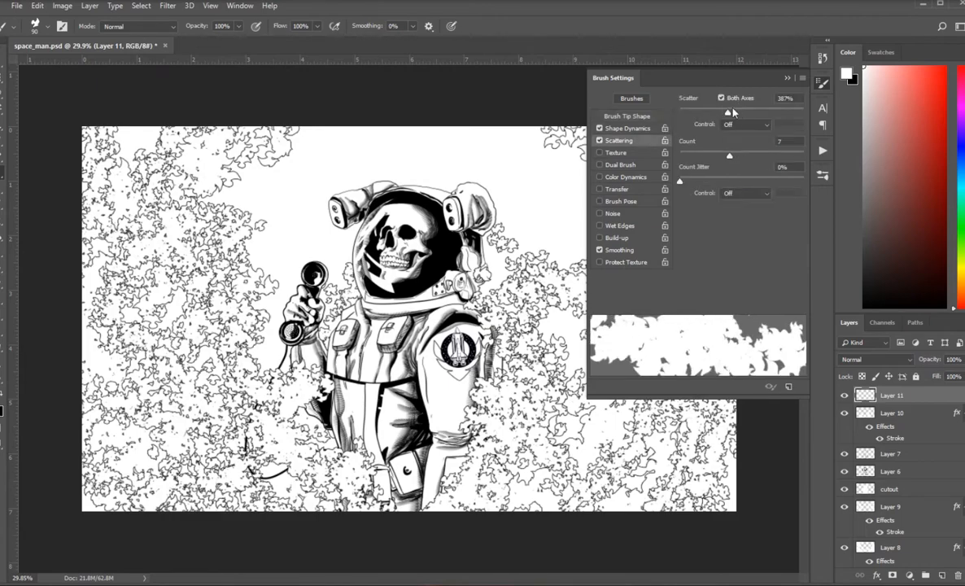
{"action": "left_click_drag", "start_coordinate": [722, 117], "coordinate": [732, 115]}
{"action": "left_click_drag", "start_coordinate": [729, 156], "coordinate": [739, 155]}
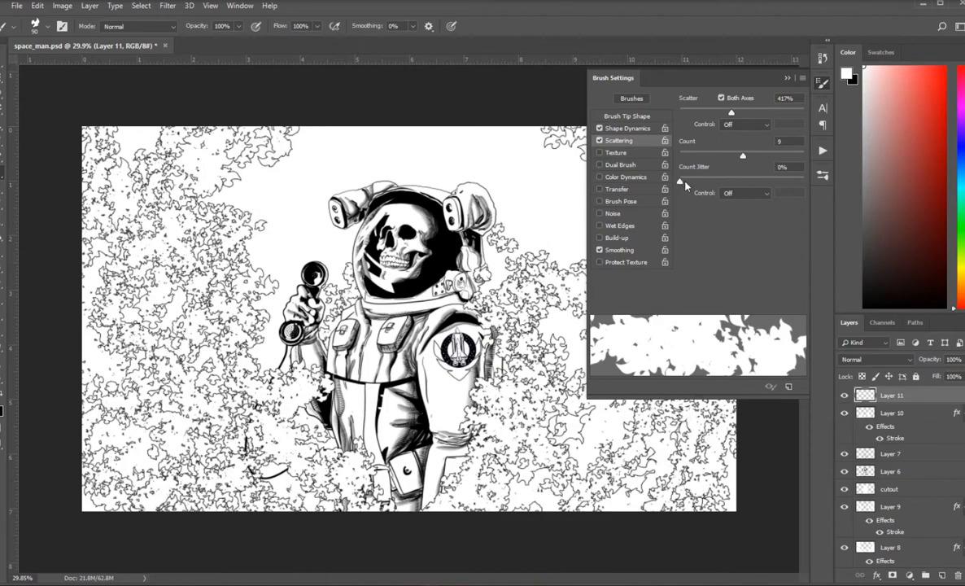
{"action": "left_click_drag", "start_coordinate": [679, 180], "coordinate": [718, 182]}
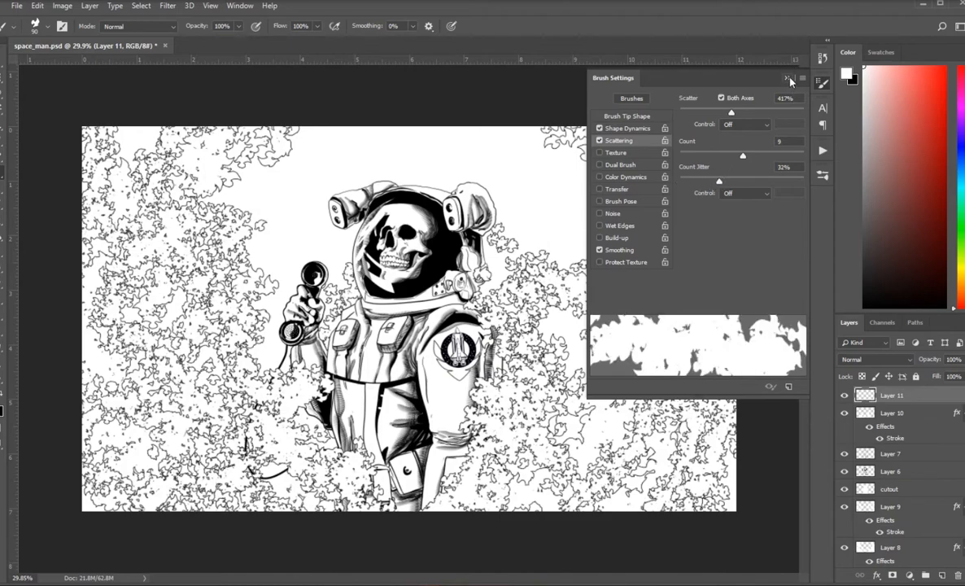
{"action": "left_click_drag", "start_coordinate": [731, 114], "coordinate": [697, 118]}
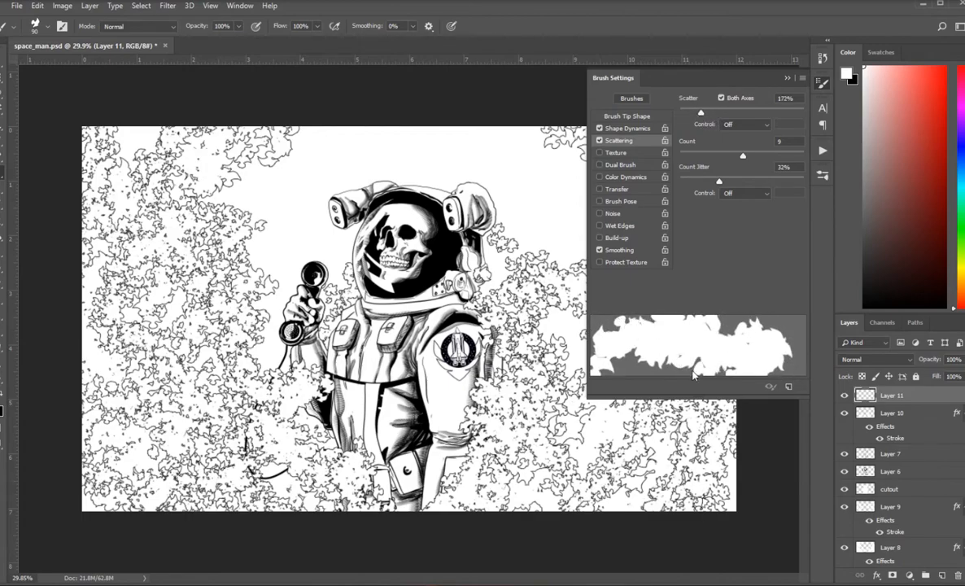
{"action": "left_click", "coordinate": [786, 77]}
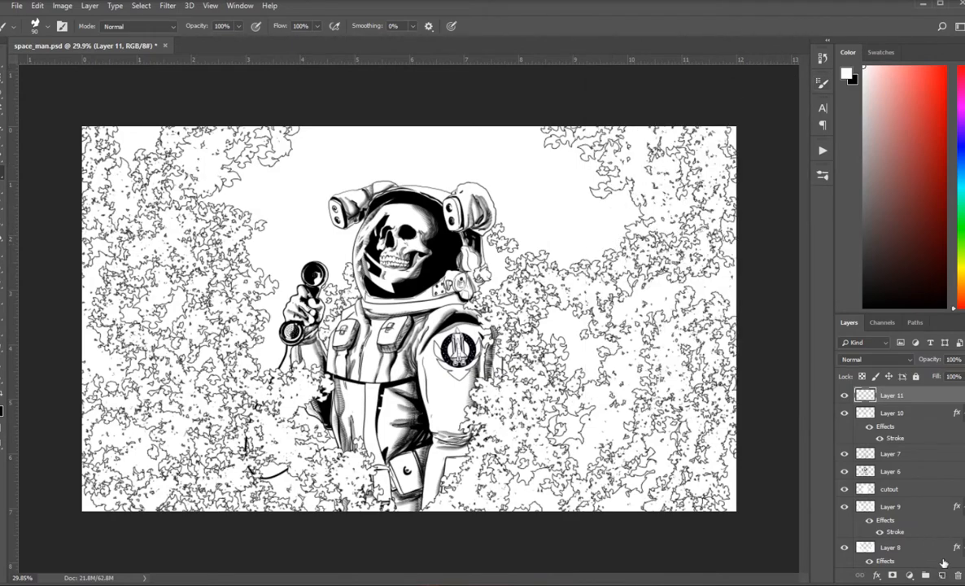
Step: Add another layer above Layer 11 and paste the copied Stroke layer style onto it
{"action": "left_click", "coordinate": [941, 574]}
{"action": "right_click", "coordinate": [900, 395]}
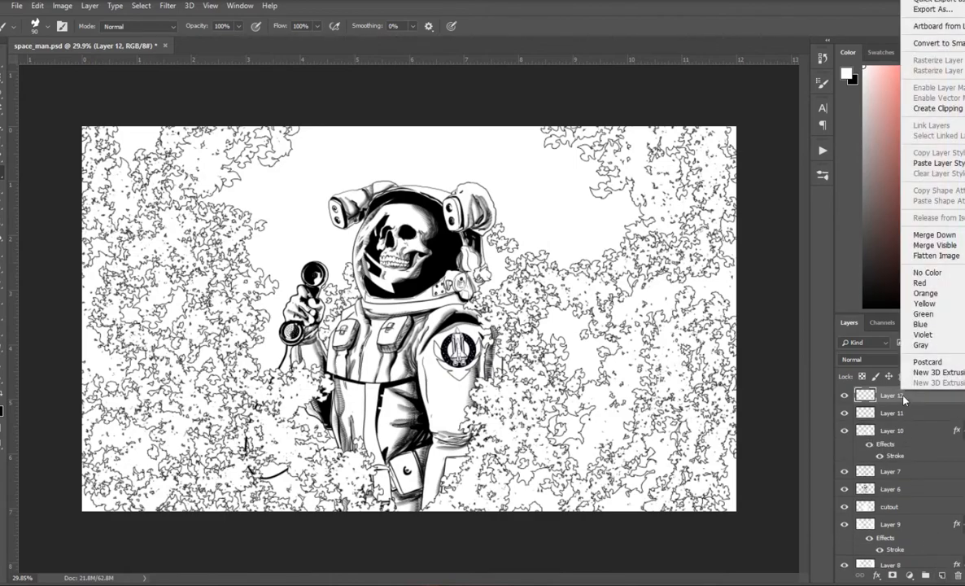
{"action": "left_click", "coordinate": [949, 169]}
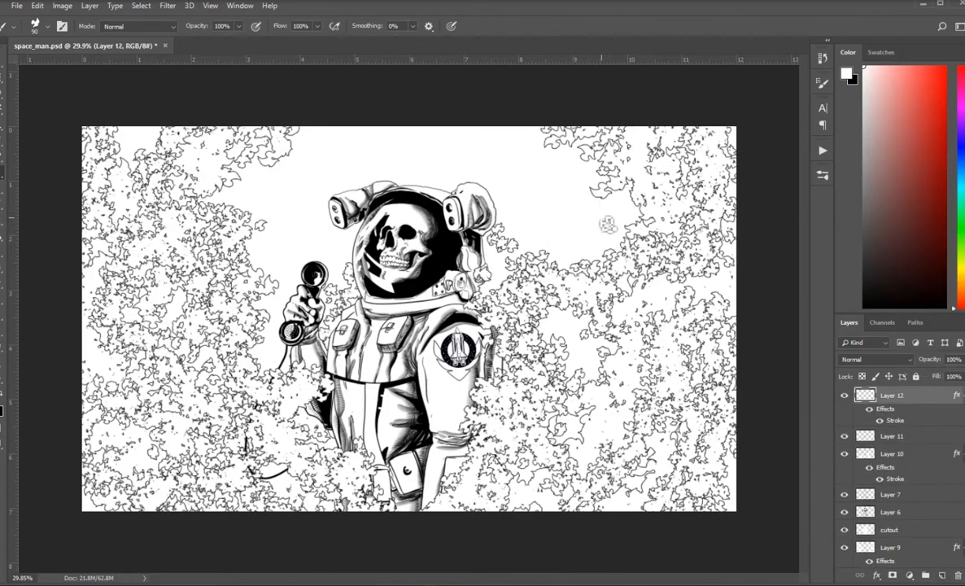
Step: Paint denser flame shapes on Layer 12 with the 100 px brush, opening white areas within the textures on both sides of the astronaut
{"action": "mouse_move", "coordinate": [626, 218]}
{"action": "left_mouse_down"}
{"action": "mouse_move", "coordinate": [622, 263]}
{"action": "mouse_move", "coordinate": [635, 228]}
{"action": "mouse_move", "coordinate": [612, 188]}
{"action": "mouse_move", "coordinate": [623, 199]}
{"action": "mouse_move", "coordinate": [598, 200]}
{"action": "mouse_move", "coordinate": [606, 224]}
{"action": "mouse_move", "coordinate": [590, 246]}
{"action": "mouse_move", "coordinate": [557, 191]}
{"action": "mouse_move", "coordinate": [575, 182]}
{"action": "mouse_move", "coordinate": [558, 209]}
{"action": "mouse_move", "coordinate": [570, 260]}
{"action": "mouse_move", "coordinate": [594, 280]}
{"action": "mouse_move", "coordinate": [632, 221]}
{"action": "mouse_move", "coordinate": [667, 305]}
{"action": "mouse_move", "coordinate": [679, 249]}
{"action": "mouse_move", "coordinate": [656, 279]}
{"action": "mouse_move", "coordinate": [664, 275]}
{"action": "mouse_move", "coordinate": [549, 244]}
{"action": "mouse_move", "coordinate": [588, 299]}
{"action": "mouse_move", "coordinate": [637, 270]}
{"action": "mouse_move", "coordinate": [650, 203]}
{"action": "mouse_move", "coordinate": [640, 171]}
{"action": "mouse_move", "coordinate": [679, 178]}
{"action": "mouse_move", "coordinate": [647, 181]}
{"action": "mouse_move", "coordinate": [641, 244]}
{"action": "mouse_move", "coordinate": [668, 283]}
{"action": "mouse_move", "coordinate": [676, 275]}
{"action": "mouse_move", "coordinate": [649, 321]}
{"action": "mouse_move", "coordinate": [573, 188]}
{"action": "mouse_move", "coordinate": [548, 204]}
{"action": "mouse_move", "coordinate": [599, 262]}
{"action": "left_mouse_up"}
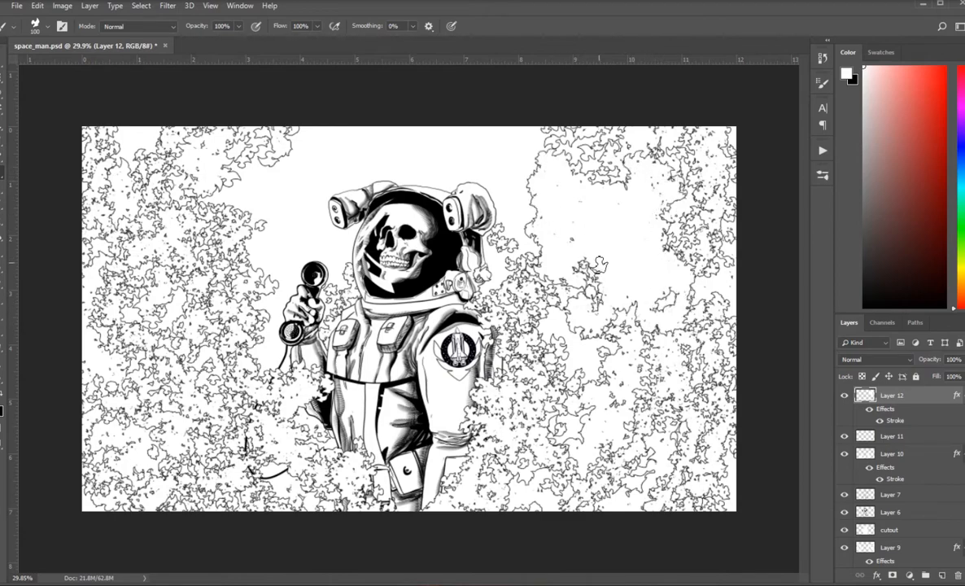
{"action": "mouse_move", "coordinate": [141, 330]}
{"action": "left_mouse_down"}
{"action": "mouse_move", "coordinate": [116, 458]}
{"action": "mouse_move", "coordinate": [169, 450]}
{"action": "mouse_move", "coordinate": [157, 471]}
{"action": "mouse_move", "coordinate": [136, 328]}
{"action": "left_mouse_up"}
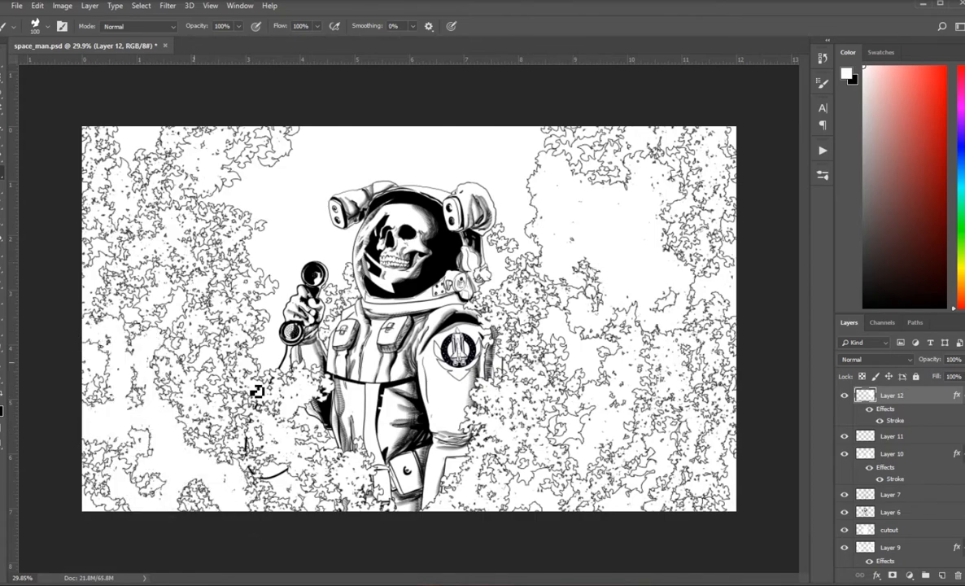
{"action": "mouse_move", "coordinate": [612, 422]}
{"action": "left_mouse_down"}
{"action": "mouse_move", "coordinate": [496, 443]}
{"action": "mouse_move", "coordinate": [701, 426]}
{"action": "mouse_move", "coordinate": [640, 441]}
{"action": "mouse_move", "coordinate": [632, 397]}
{"action": "mouse_move", "coordinate": [517, 308]}
{"action": "left_mouse_up"}
{"action": "mouse_move", "coordinate": [186, 234]}
{"action": "left_mouse_down"}
{"action": "mouse_move", "coordinate": [154, 187]}
{"action": "mouse_move", "coordinate": [99, 275]}
{"action": "mouse_move", "coordinate": [177, 299]}
{"action": "mouse_move", "coordinate": [226, 413]}
{"action": "left_mouse_up"}
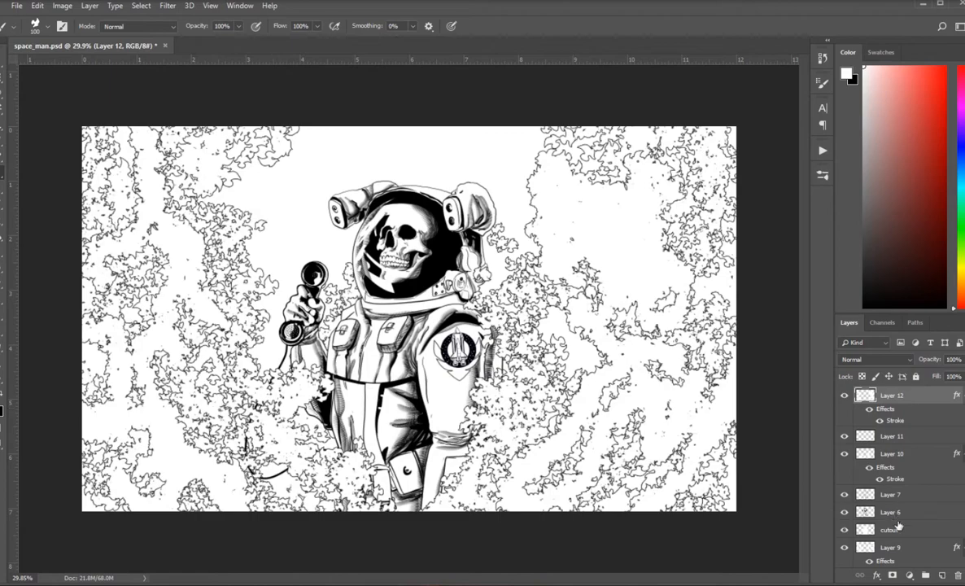
Step: Select Layer 9 and paint flames behind the astronaut above the helmet, undoing an unwanted stroke
{"action": "scroll", "coordinate": [943, 536], "scroll_direction": "down", "scroll_amount": 2}
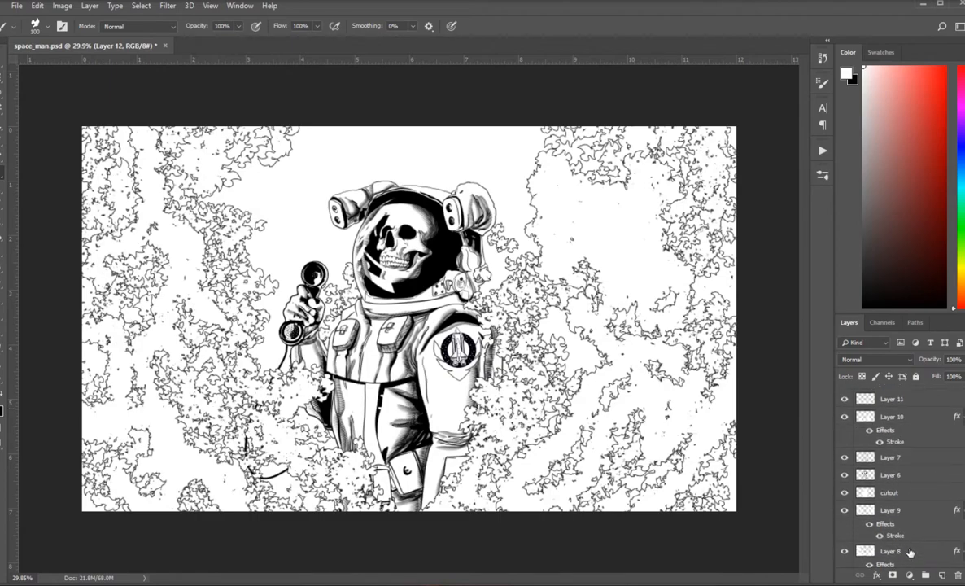
{"action": "left_click", "coordinate": [910, 516]}
{"action": "mouse_move", "coordinate": [444, 131]}
{"action": "left_mouse_down"}
{"action": "mouse_move", "coordinate": [392, 197]}
{"action": "mouse_move", "coordinate": [339, 242]}
{"action": "mouse_move", "coordinate": [409, 262]}
{"action": "mouse_move", "coordinate": [425, 125]}
{"action": "left_mouse_up"}
{"action": "key", "text": "ctrl+z"}
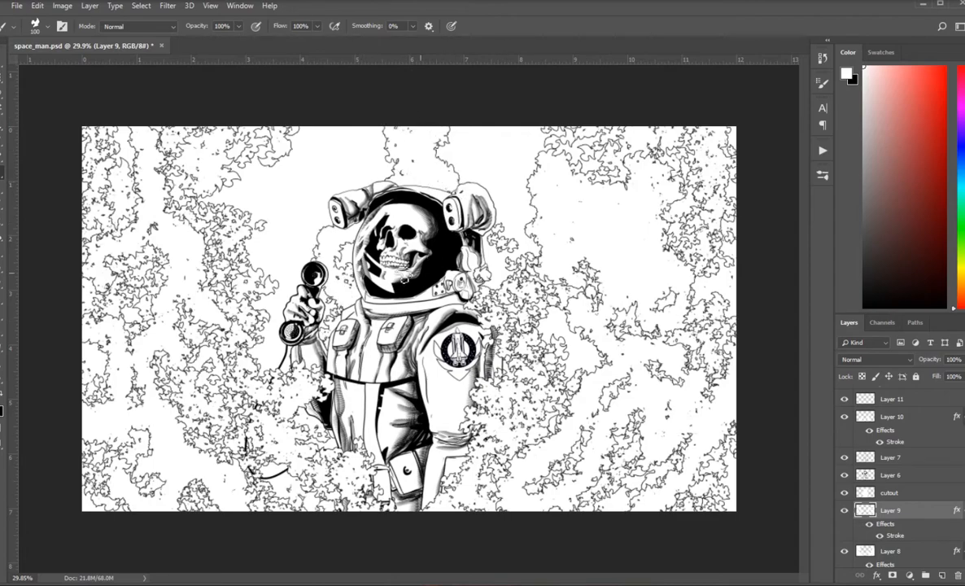